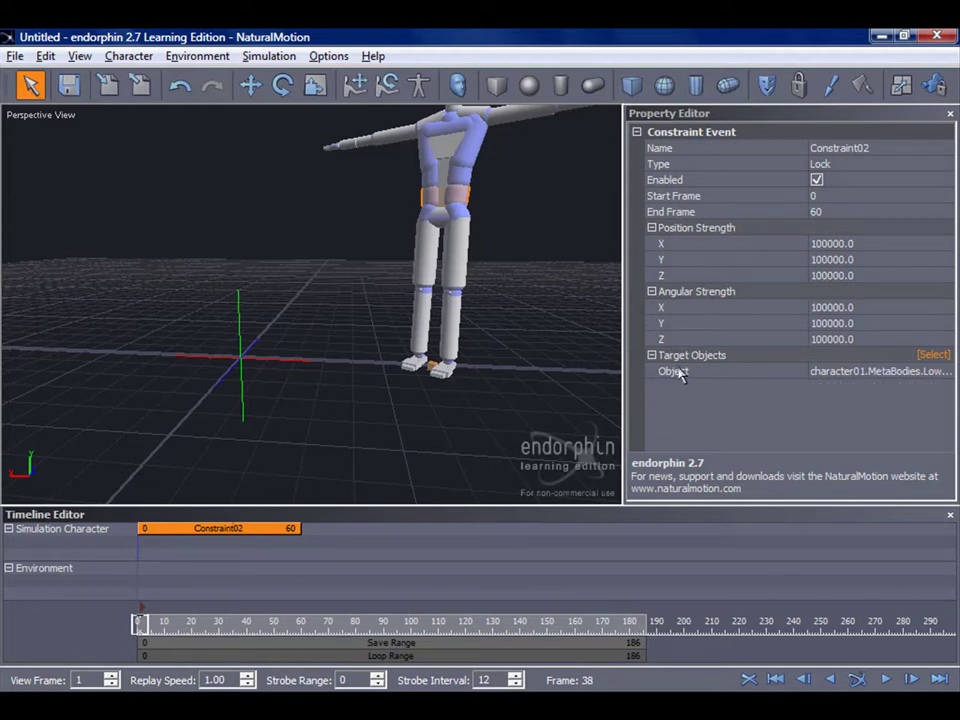
Retarget Constraint02 to the character's left and right lower legs, upper torso and neck
click(932, 356)
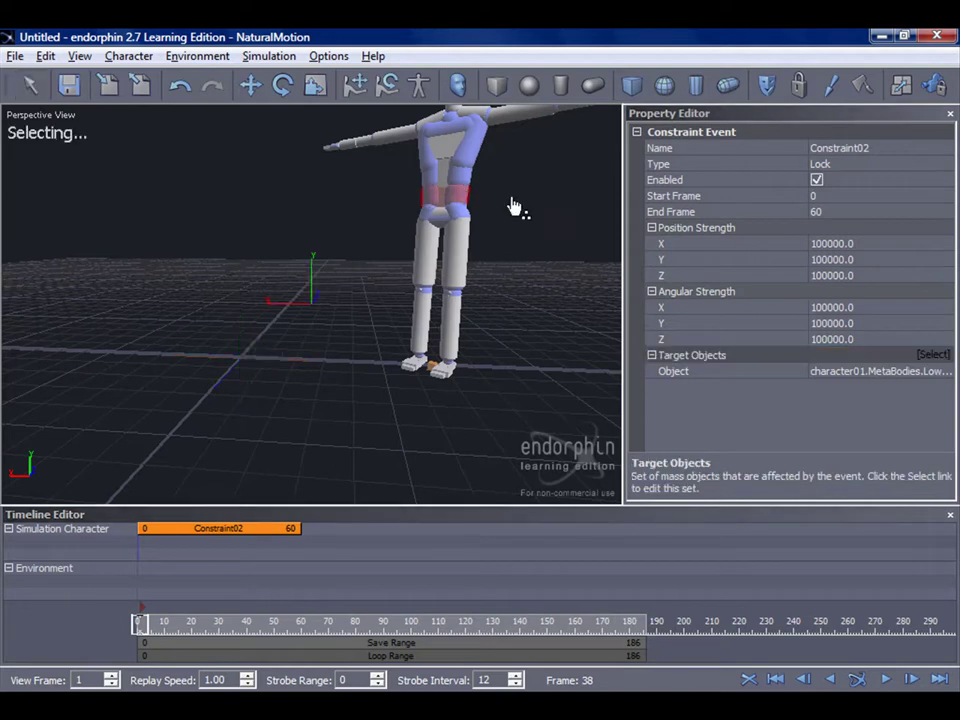
click(390, 327)
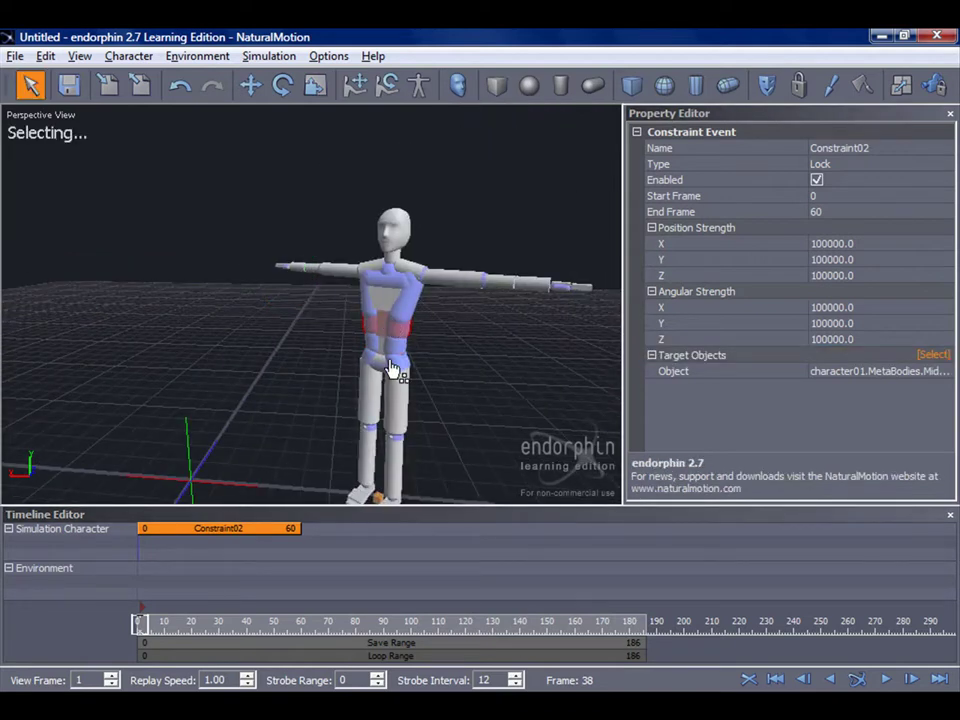
click(482, 392)
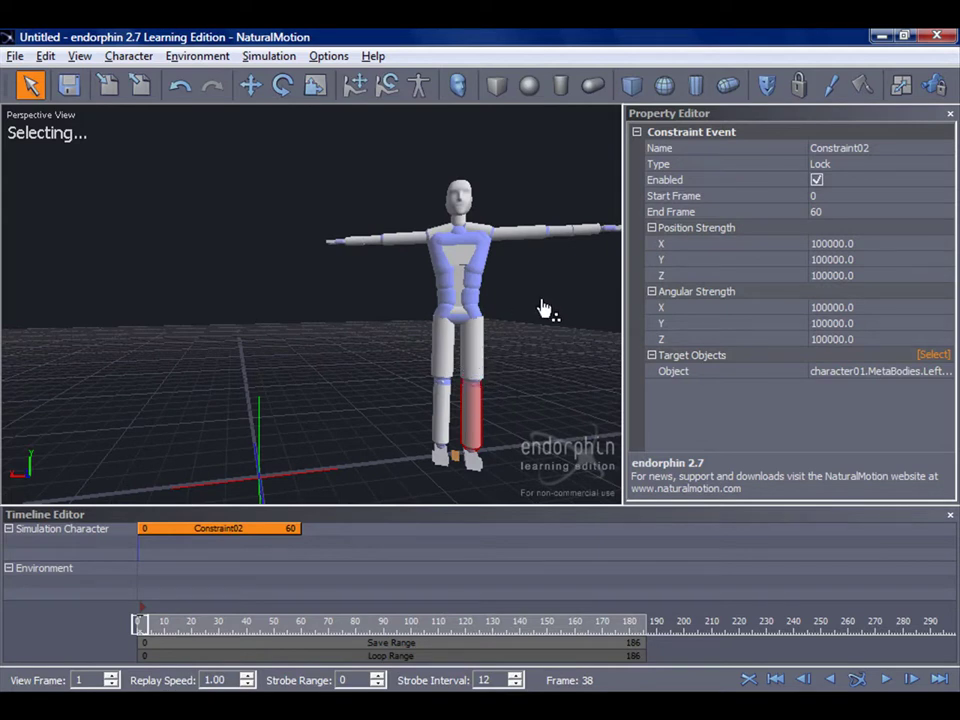
middle_drag(555, 320, 516, 311)
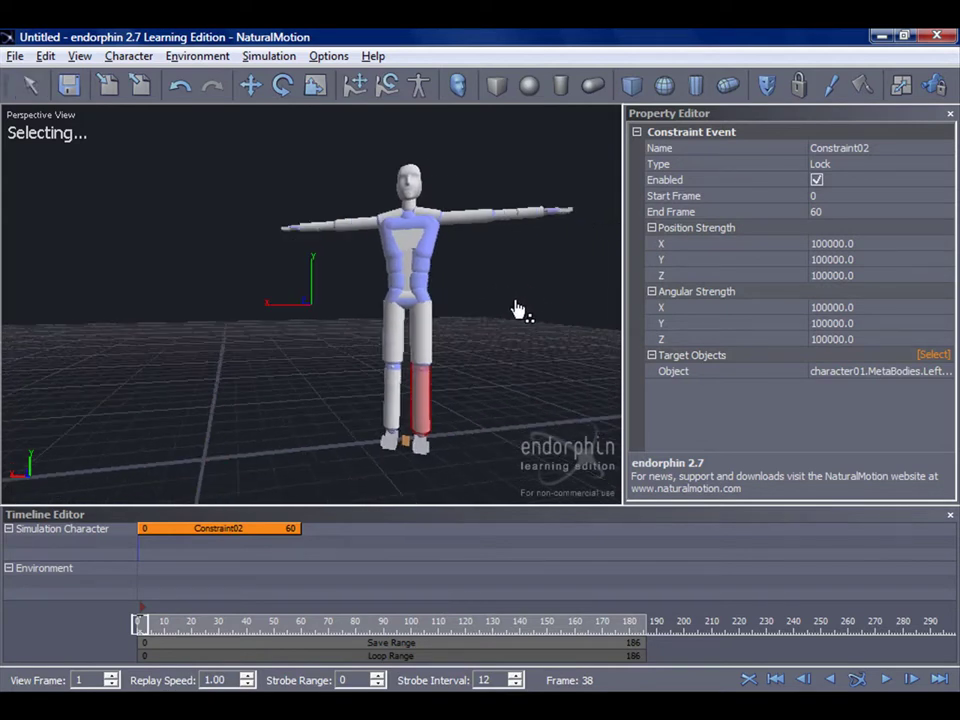
click(399, 399)
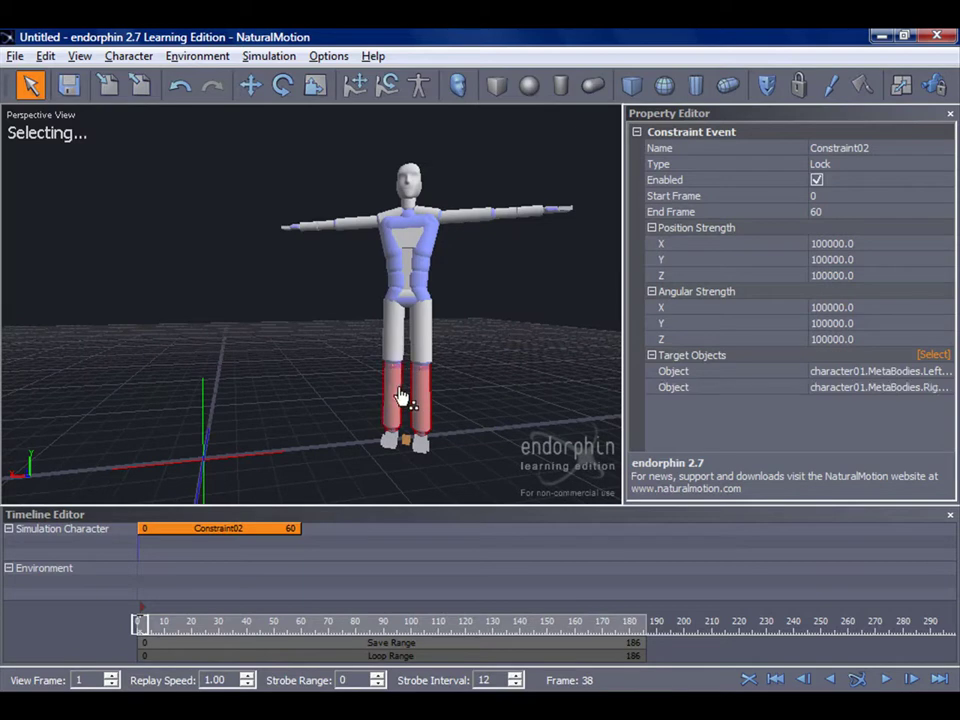
click(407, 240)
click(406, 204)
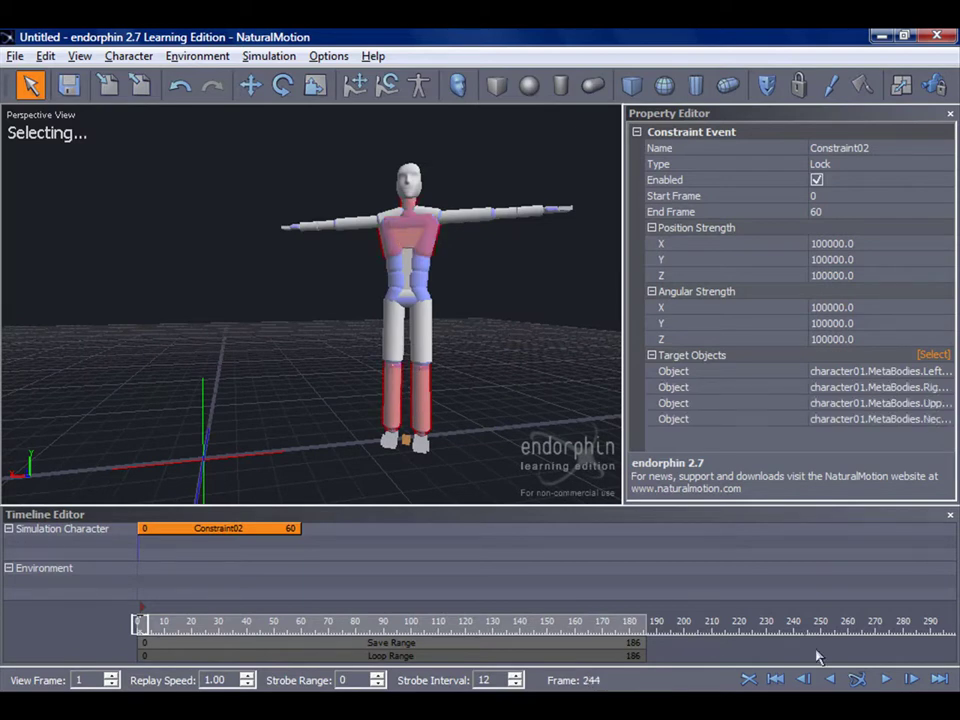
Simulate the character with the lock constraint applied and return the timeline to the start
click(855, 680)
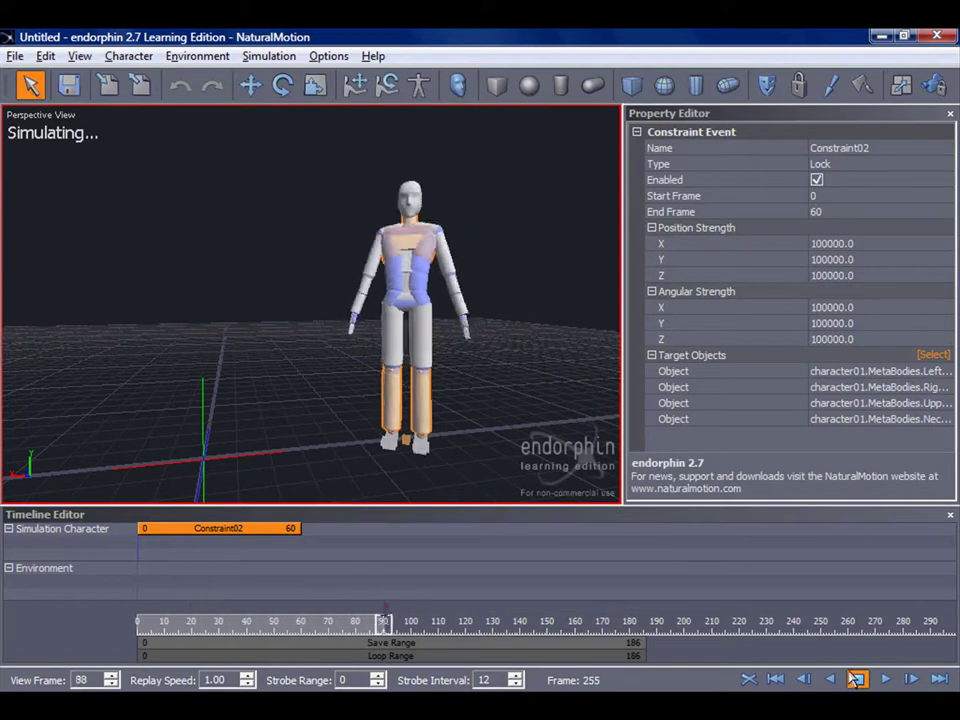
drag(440, 620, 78, 598)
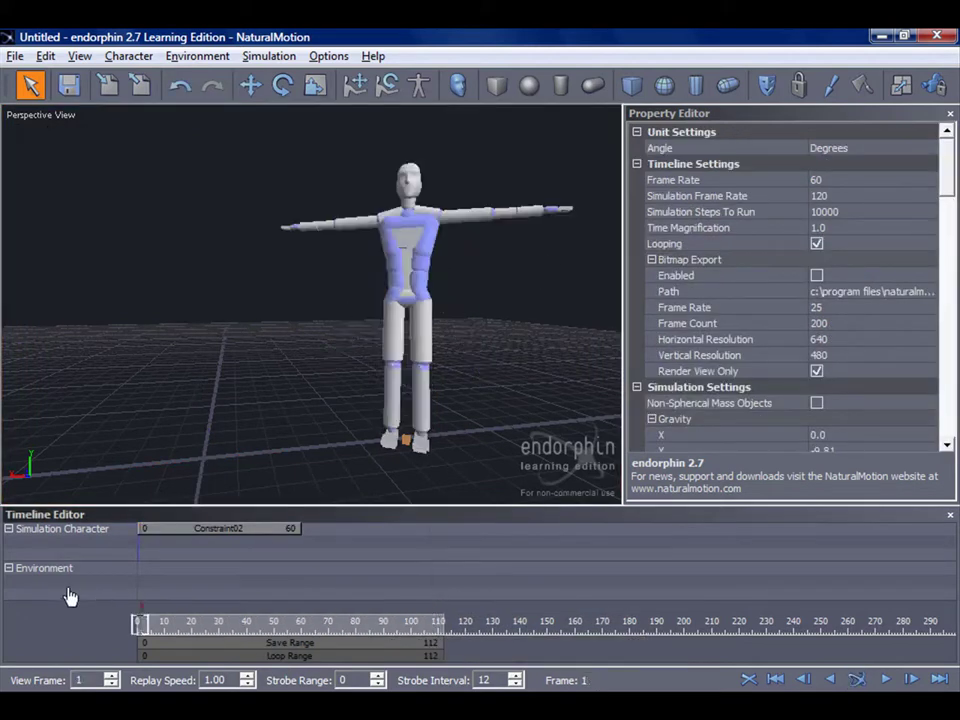
middle_drag(383, 386, 337, 494)
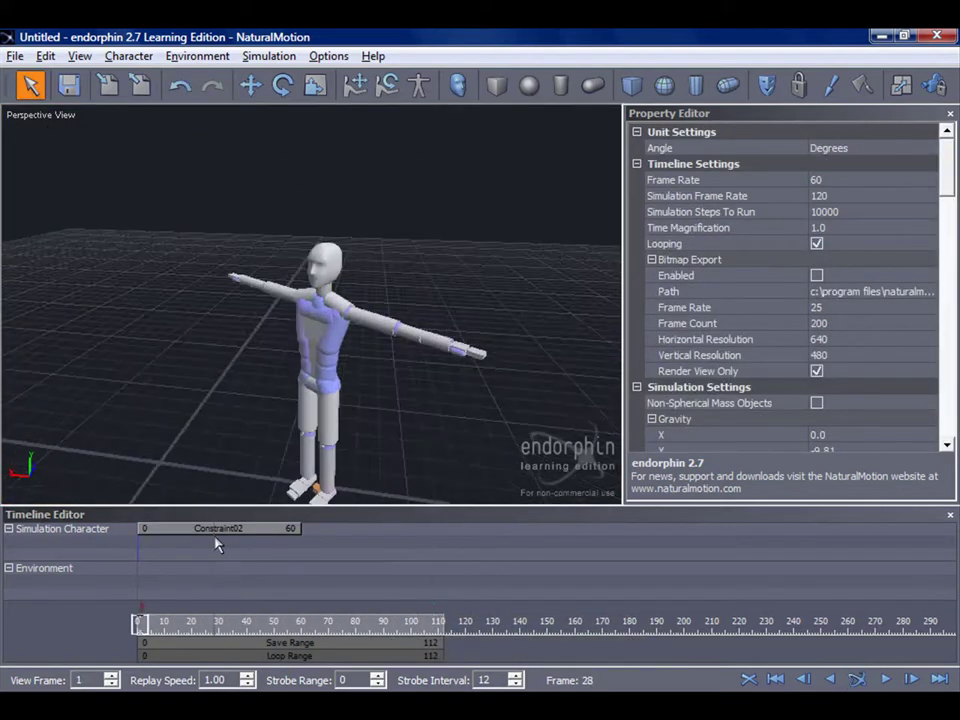
Add a second character to the scene
click(215, 532)
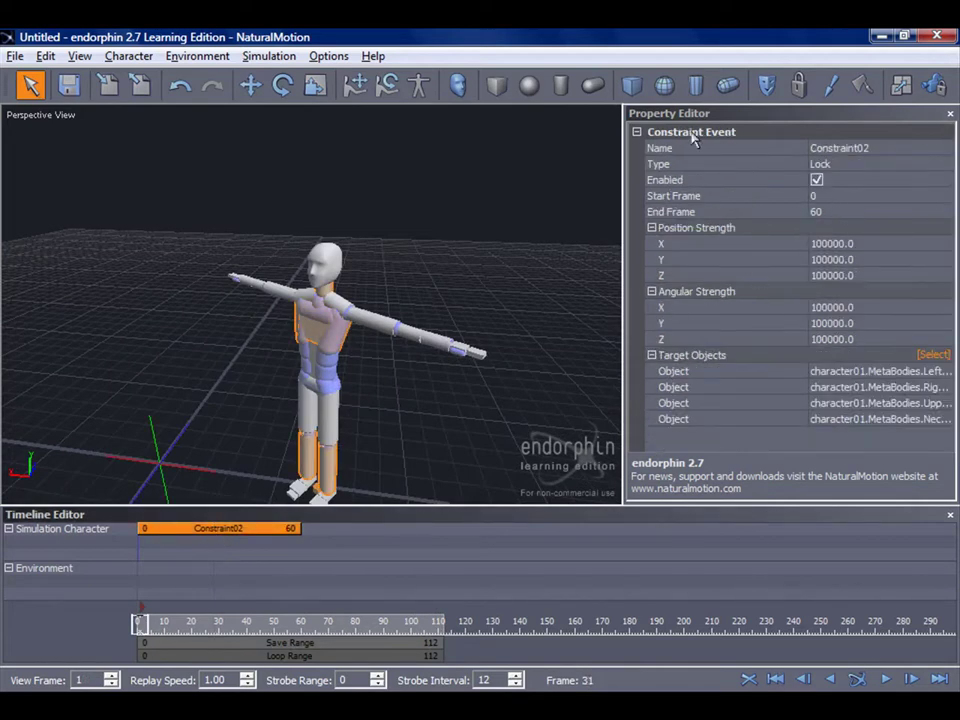
click(419, 87)
double_click(399, 210)
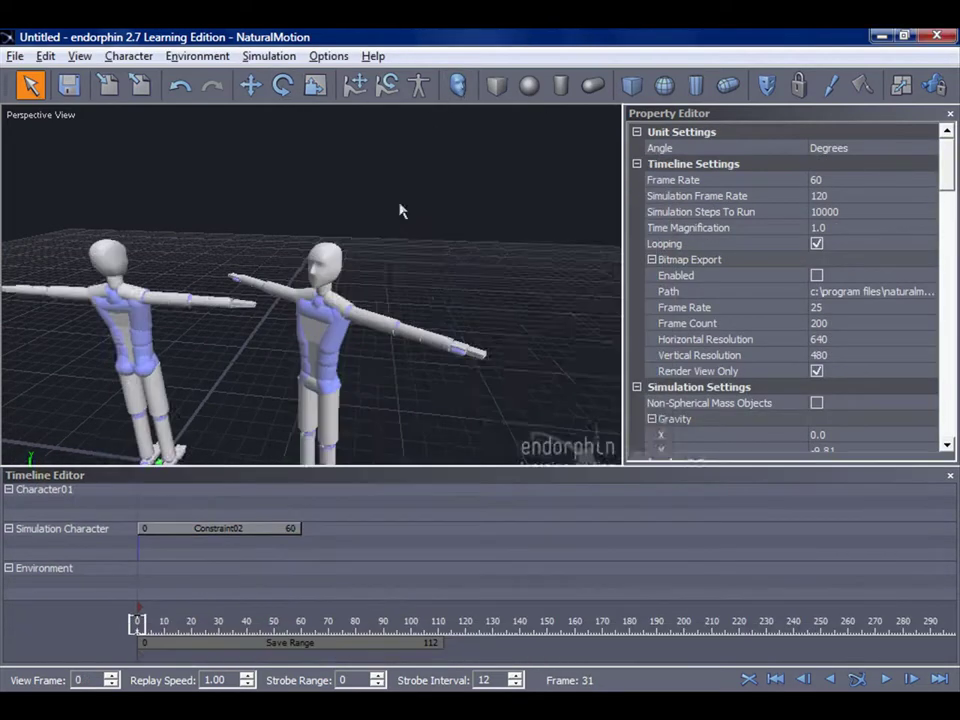
Move Character01 to X position 0.251 and Z position 0.503, so its hand meets the other character's hand
click(42, 517)
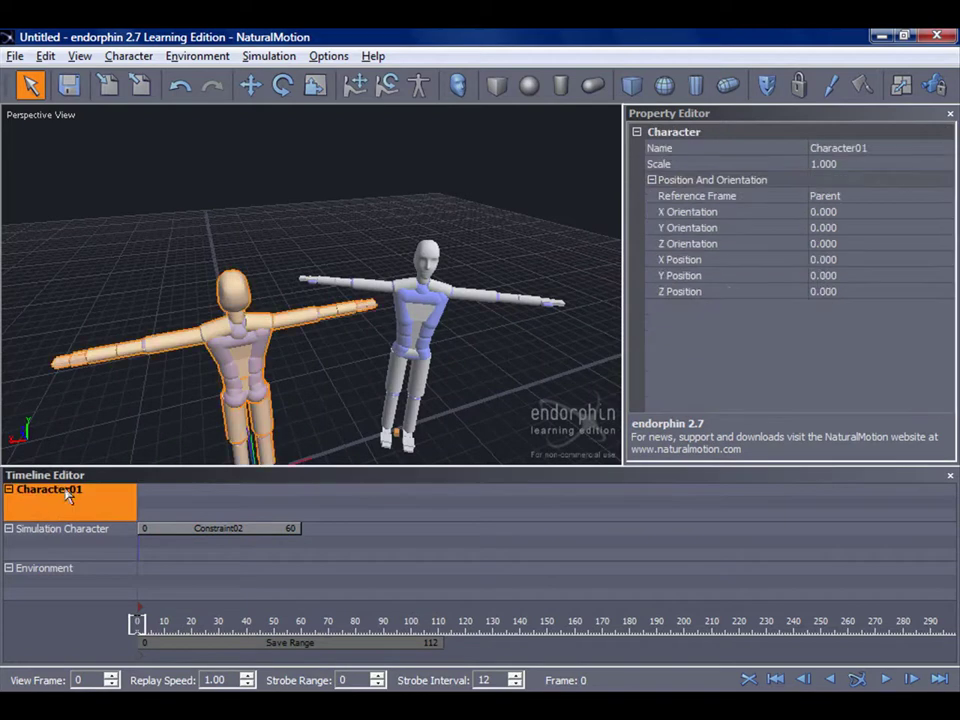
middle_drag(212, 400, 202, 340)
middle_drag(239, 402, 388, 365)
click(251, 86)
mouse_move(320, 260)
middle_down()
mouse_move(431, 332)
mouse_move(420, 350)
middle_up()
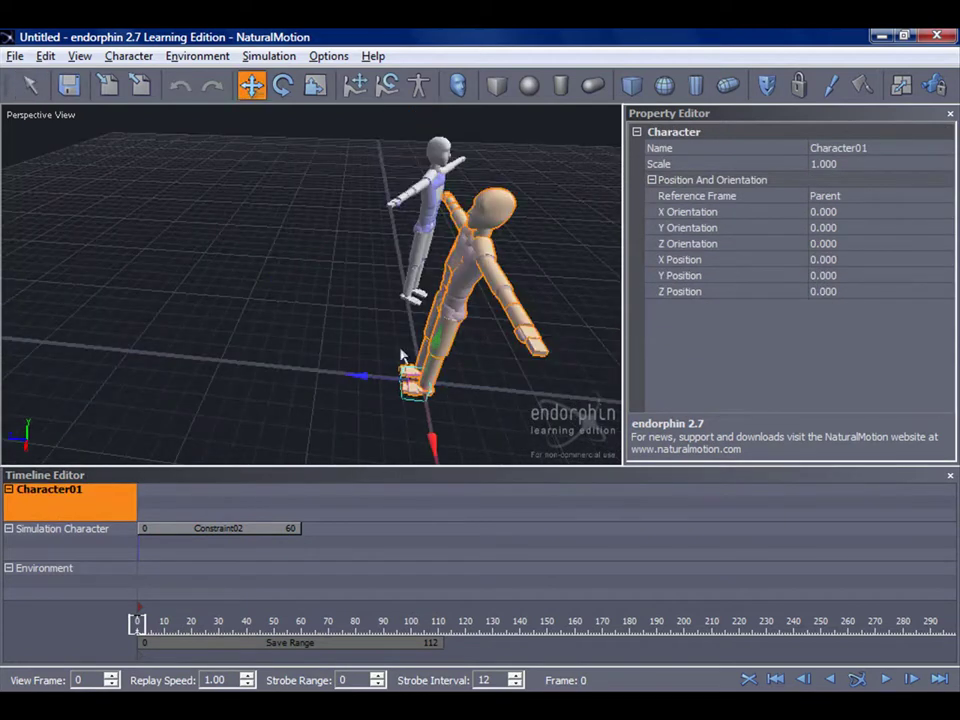
drag(368, 385, 315, 396)
middle_drag(315, 396, 480, 386)
drag(454, 390, 495, 398)
middle_drag(495, 398, 192, 405)
click(268, 339)
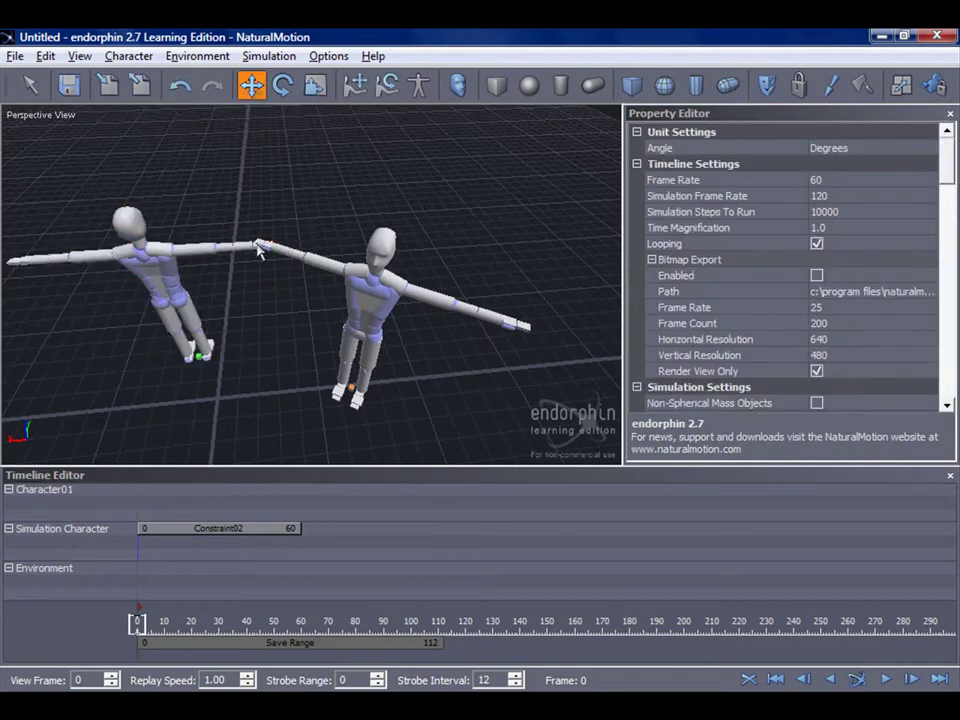
Create a constraint event on Character01 and target the touching right hands of both characters
click(66, 512)
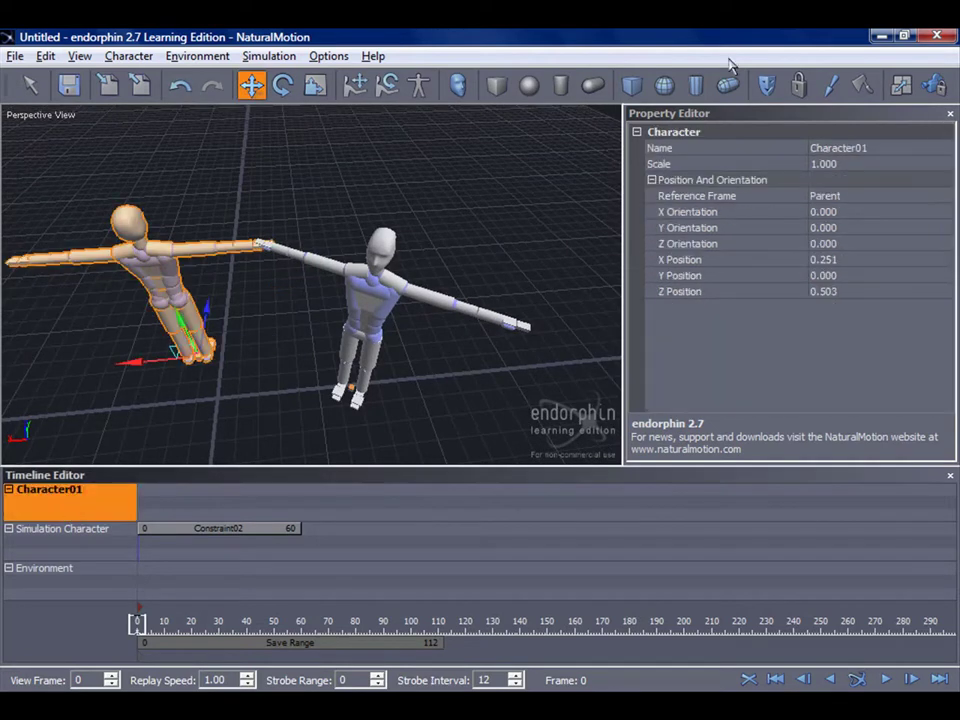
click(766, 85)
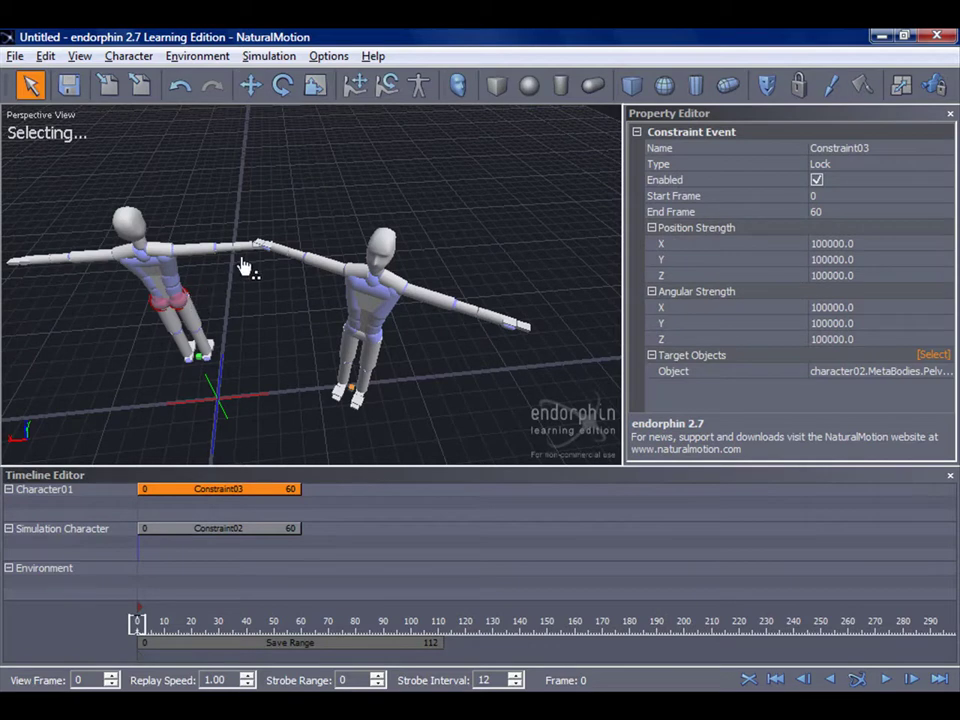
scroll(274, 249, up, 5)
click(257, 197)
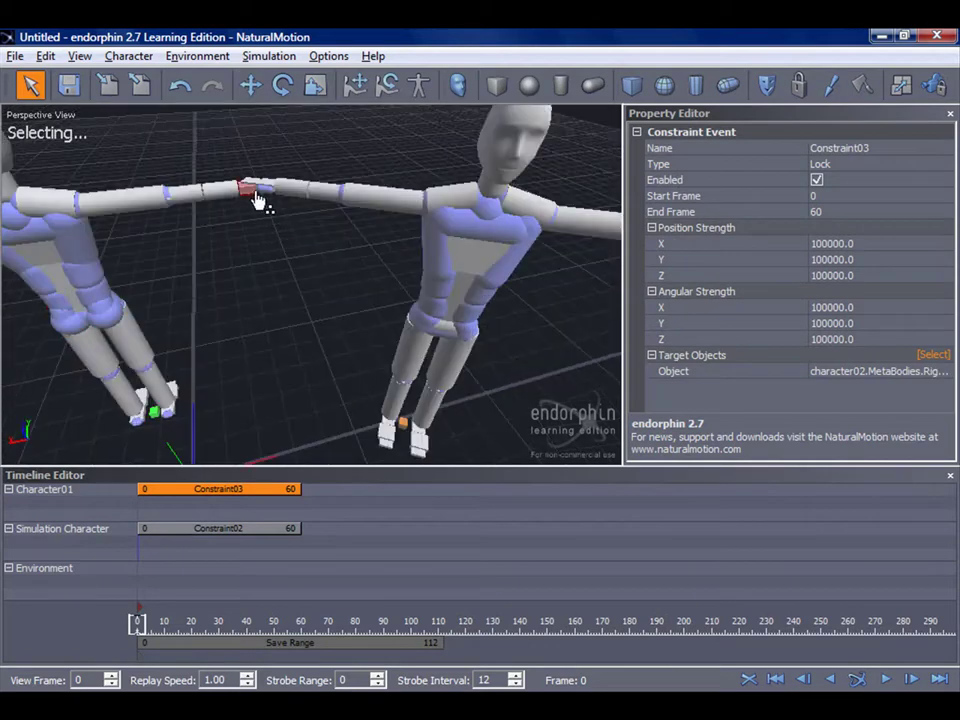
scroll(259, 201, up, 5)
scroll(281, 240, down, 4)
scroll(285, 259, up, 1)
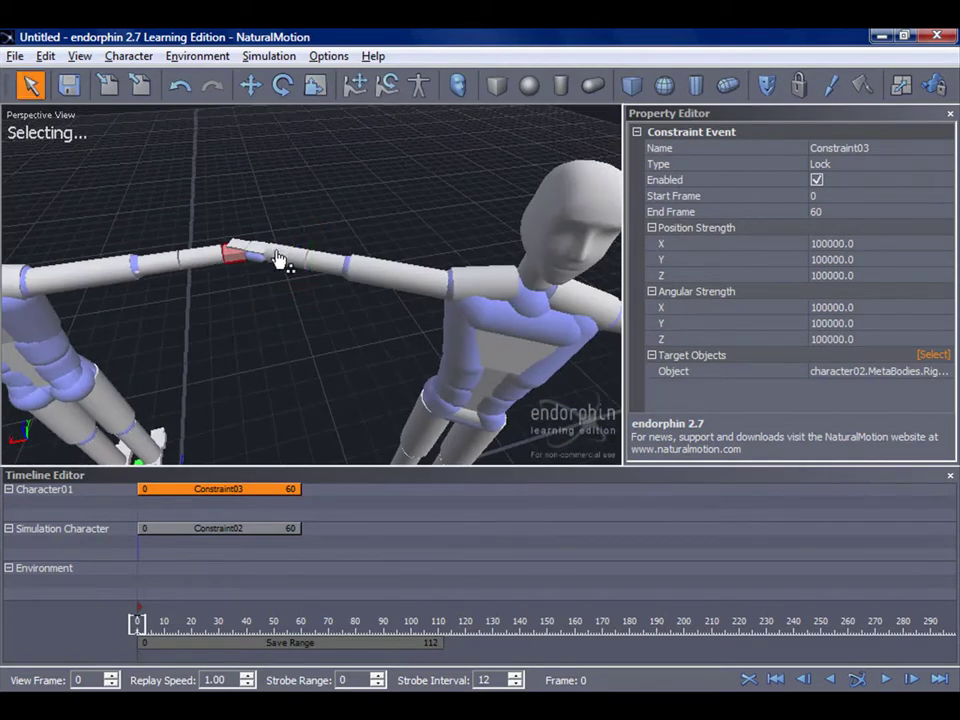
click(256, 256)
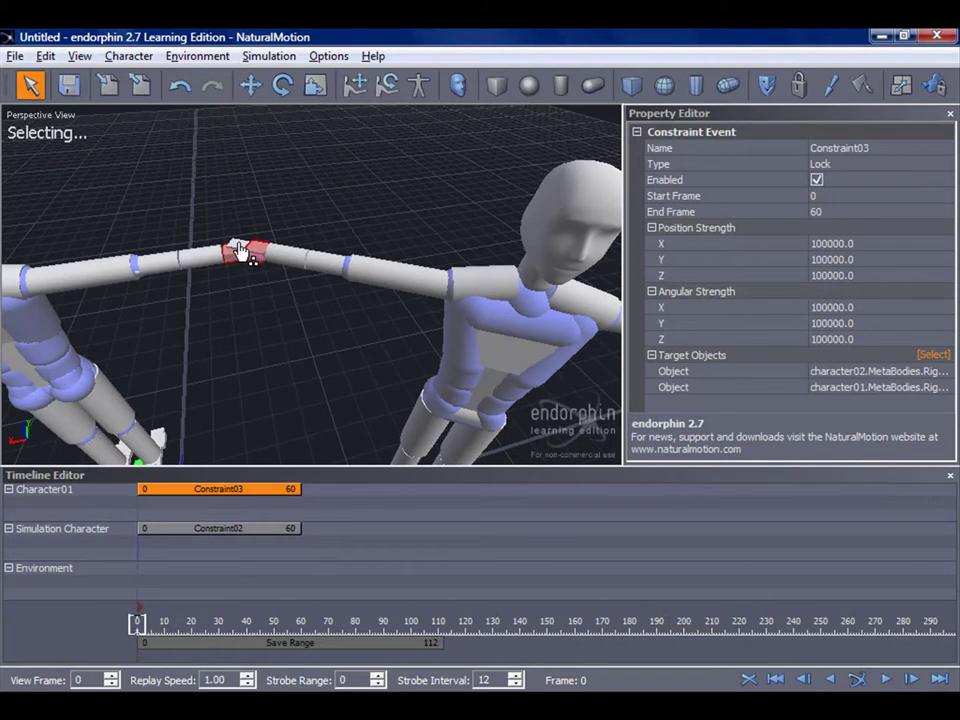
click(239, 246)
middle_drag(239, 268, 131, 312)
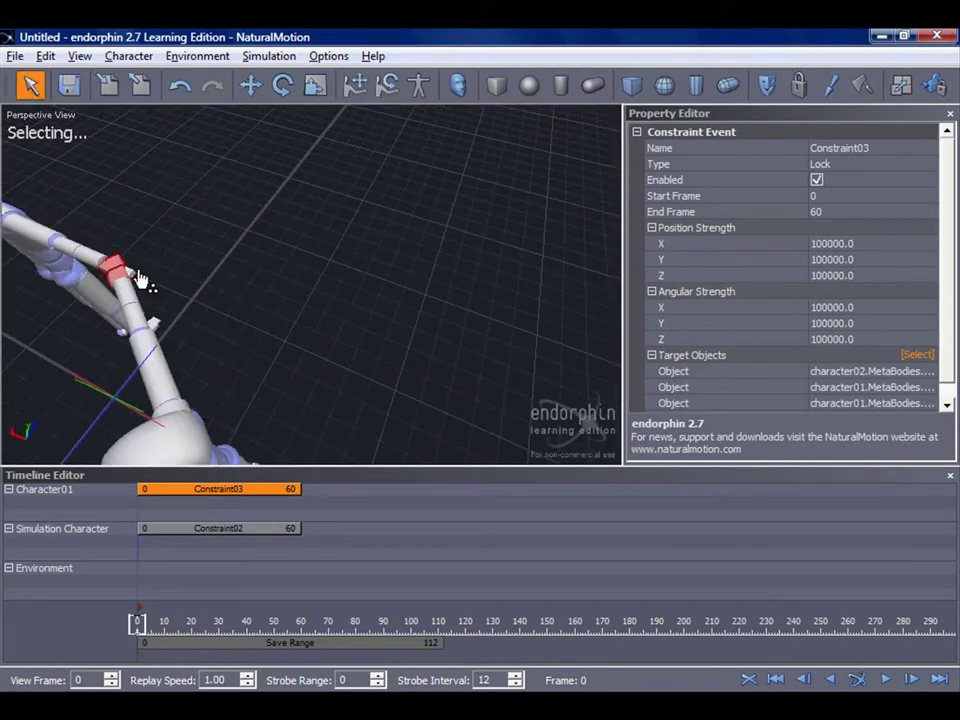
middle_drag(171, 279, 268, 193)
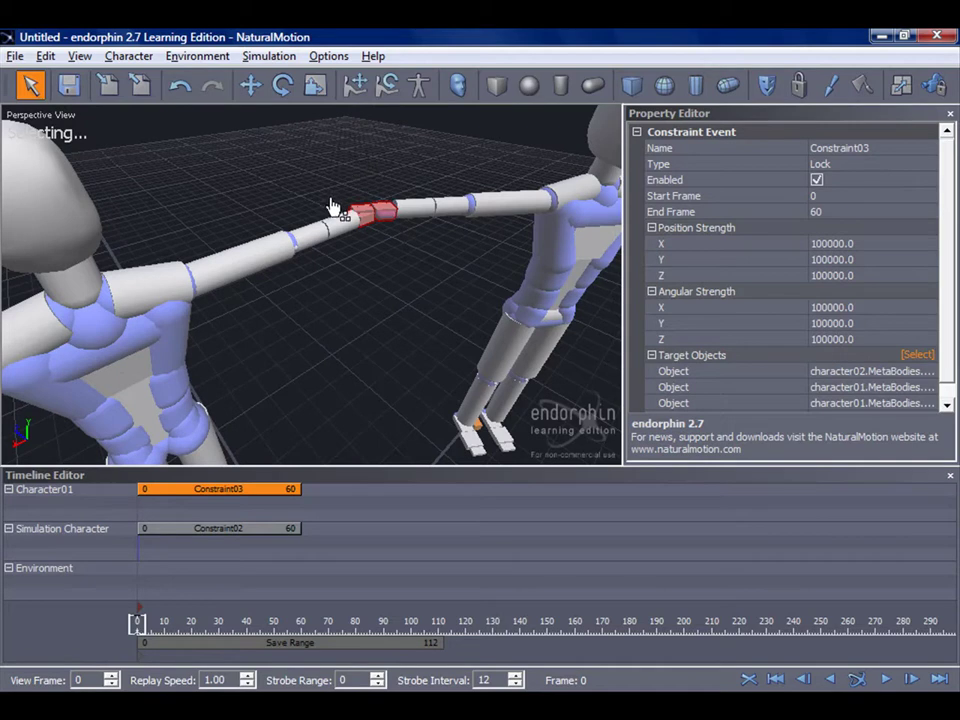
Set the Constraint03 type to JoinBodies and finish selecting its target objects
click(877, 165)
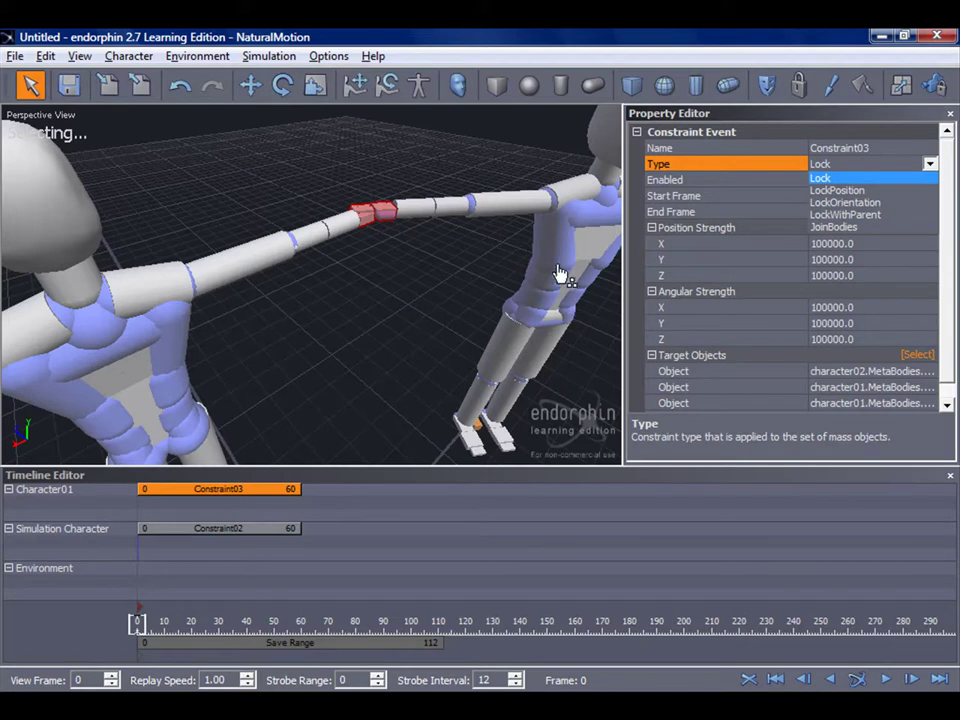
click(831, 230)
middle_drag(449, 197, 343, 527)
right_click(355, 528)
click(305, 371)
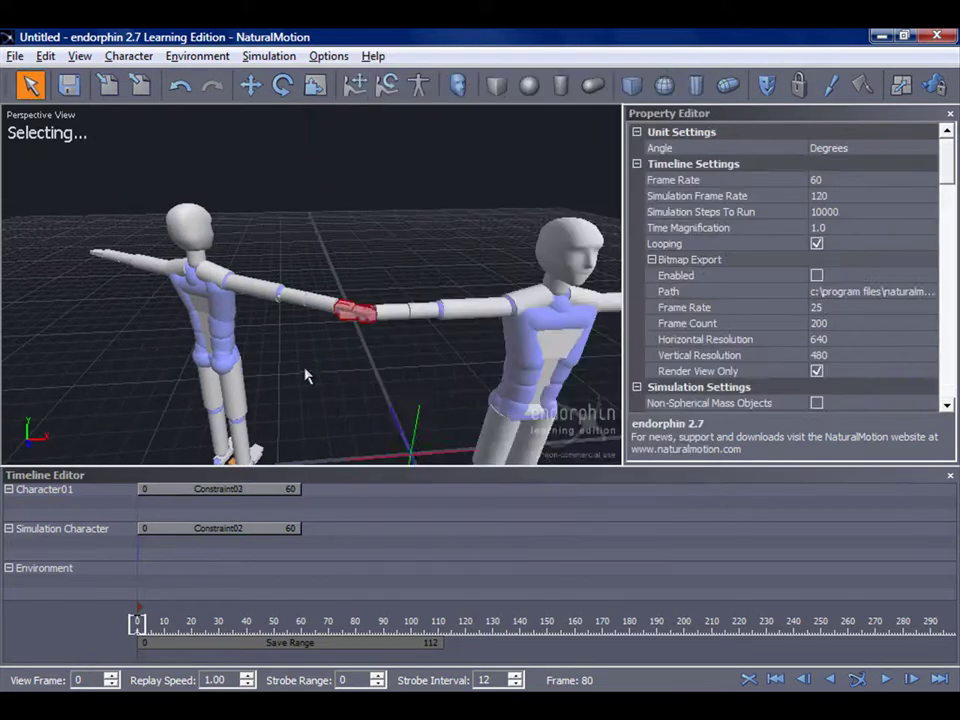
click(213, 490)
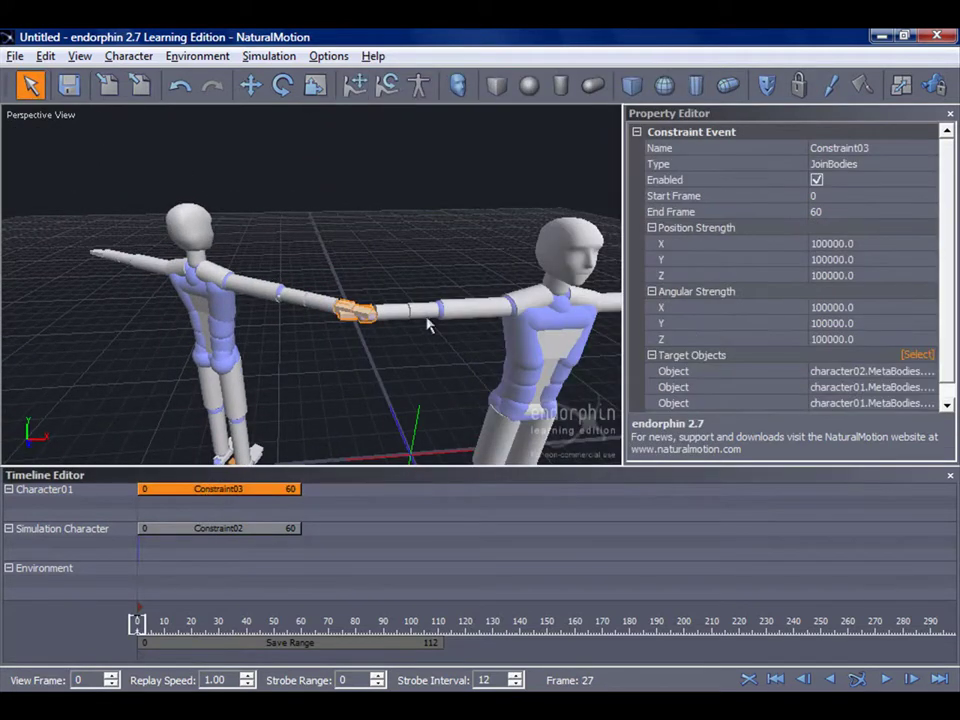
Simulate both characters with their hands joined, stop the simulation and return to frame 0
click(854, 680)
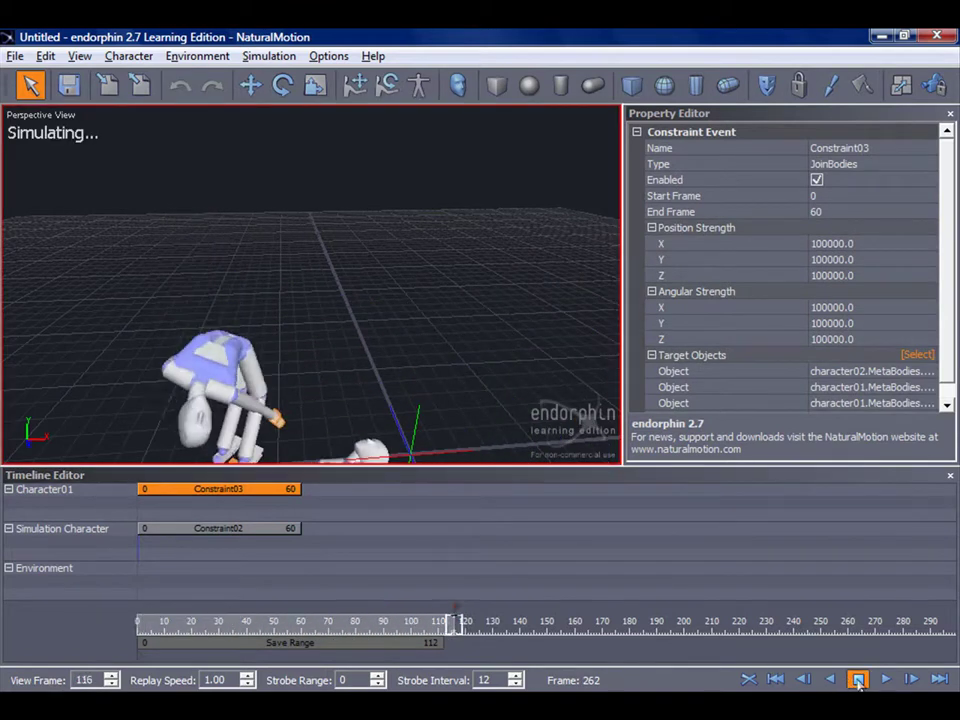
click(857, 680)
drag(492, 623, 140, 622)
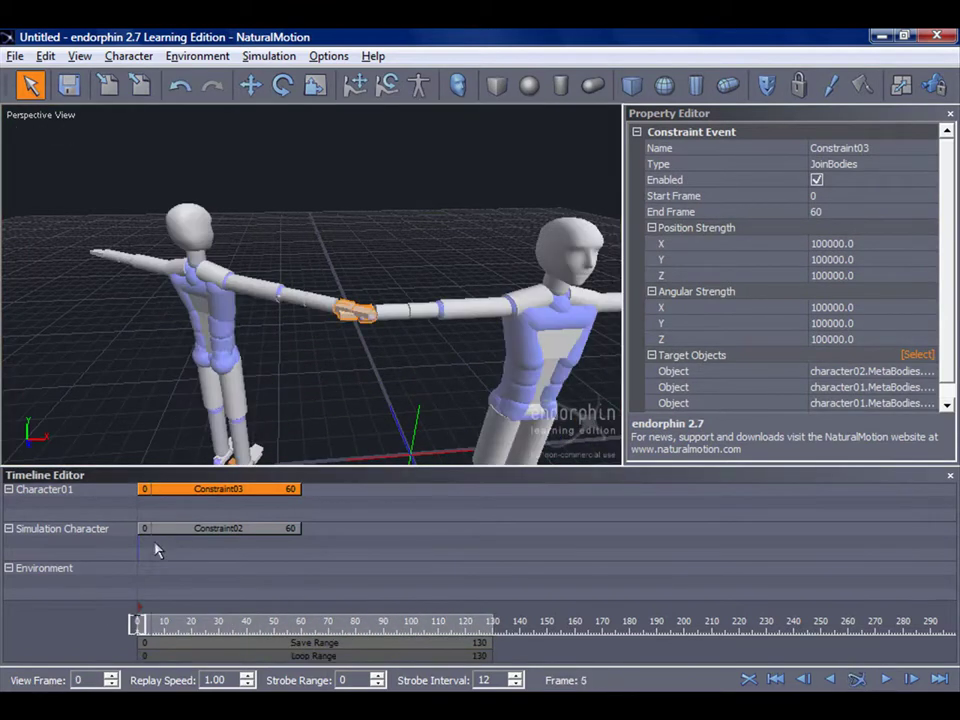
Extend Constraint03 on the Character01 track so that it ends at frame 149
click(183, 529)
click(197, 490)
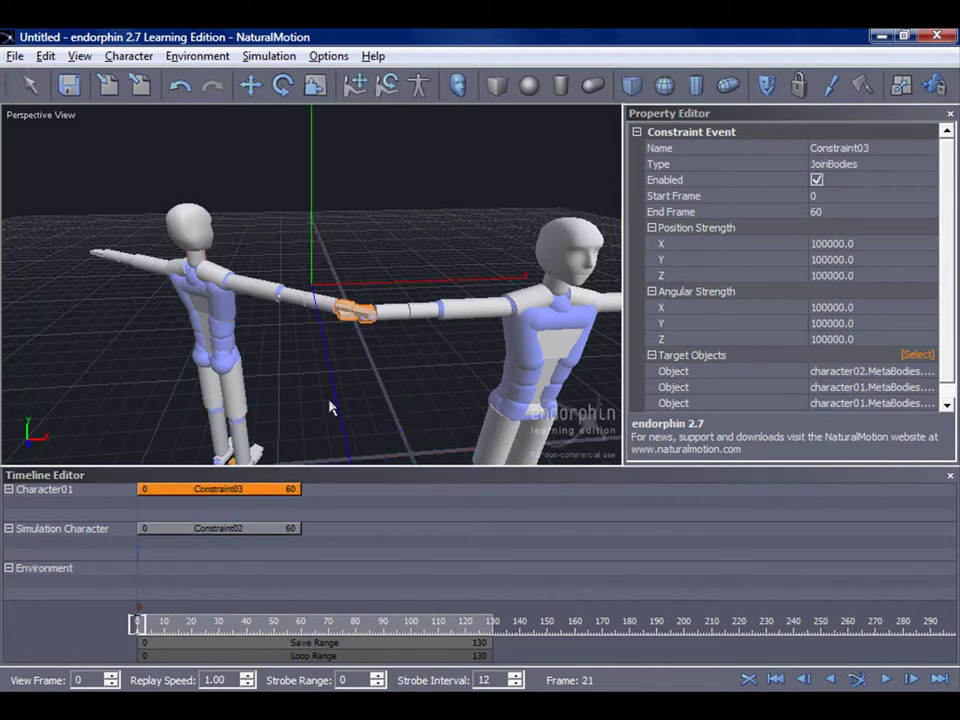
drag(303, 489, 544, 491)
Simulate the scene with the extended joining constraint, stop it and return the timeline to the start
click(857, 680)
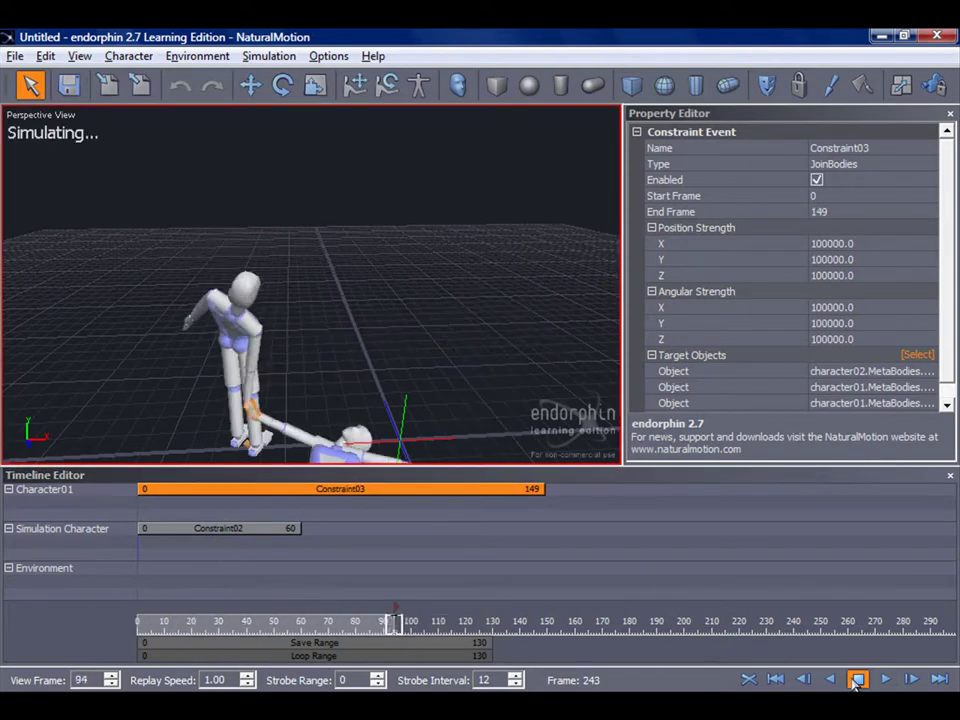
click(857, 680)
drag(421, 623, 99, 589)
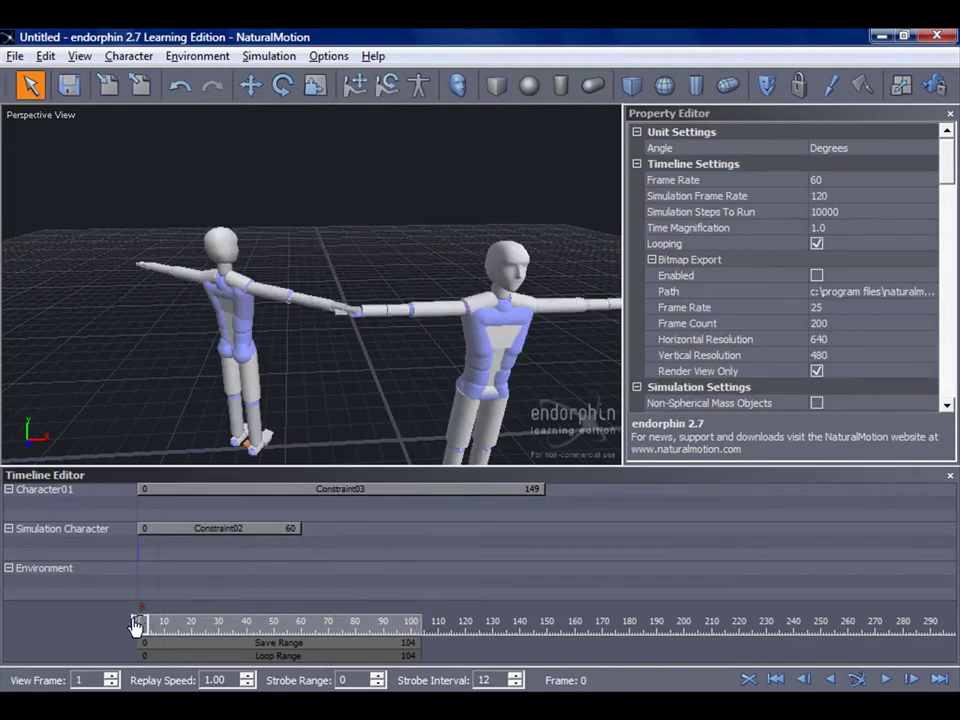
Delete Constraint02 and Constraint03 from the two character tracks
click(214, 529)
key(Delete)
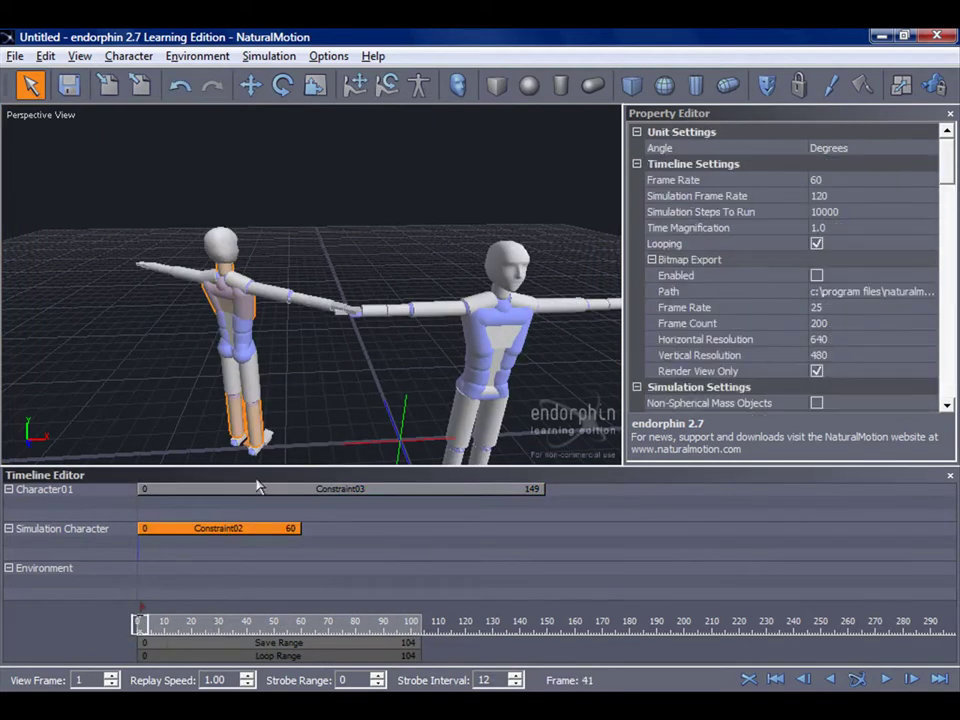
click(268, 490)
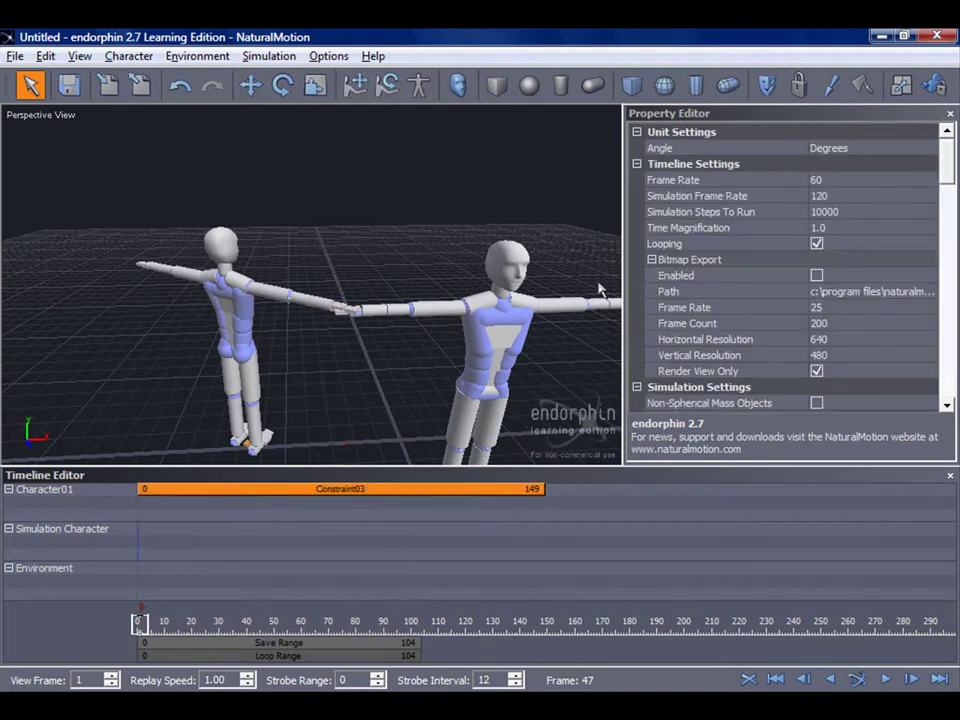
key(Delete)
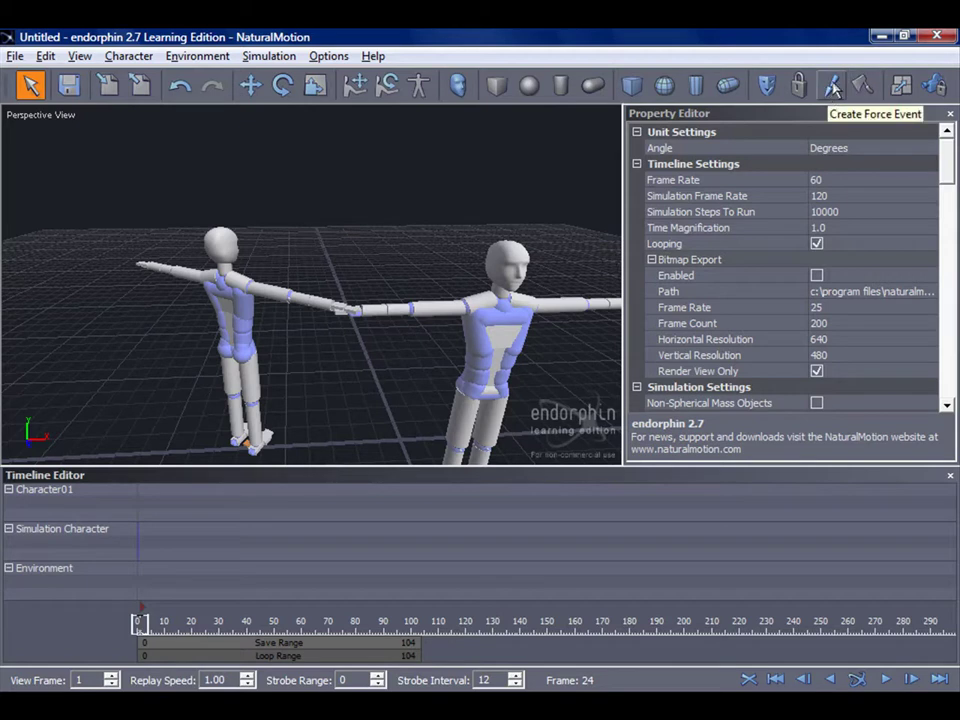
Create a force event on the Environment track at frame 0 and inspect its direction arrow
click(833, 88)
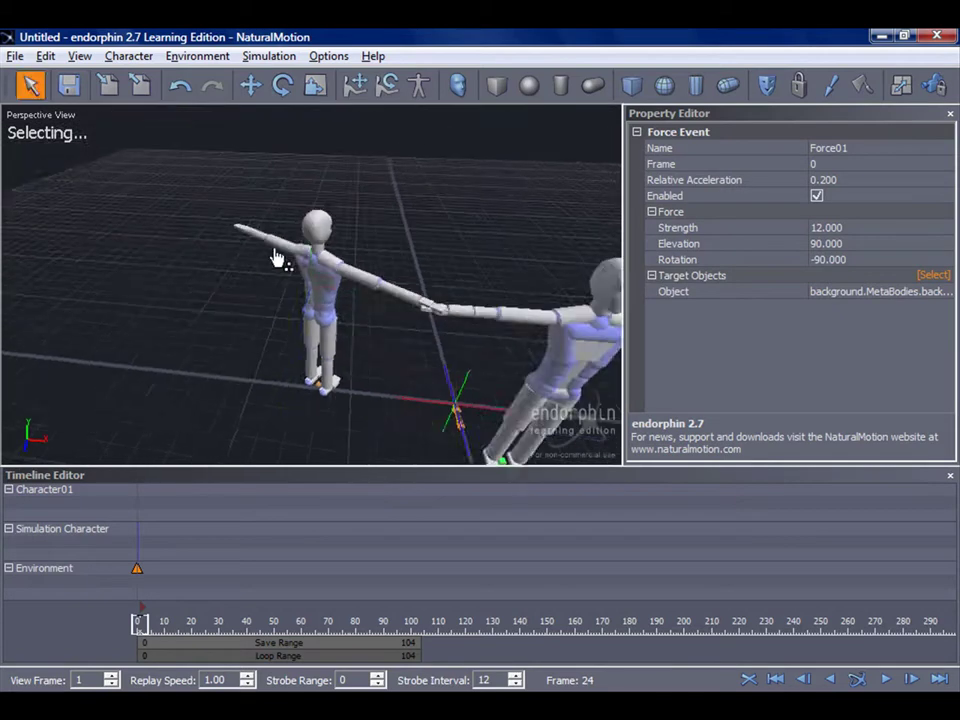
middle_drag(378, 268, 454, 311)
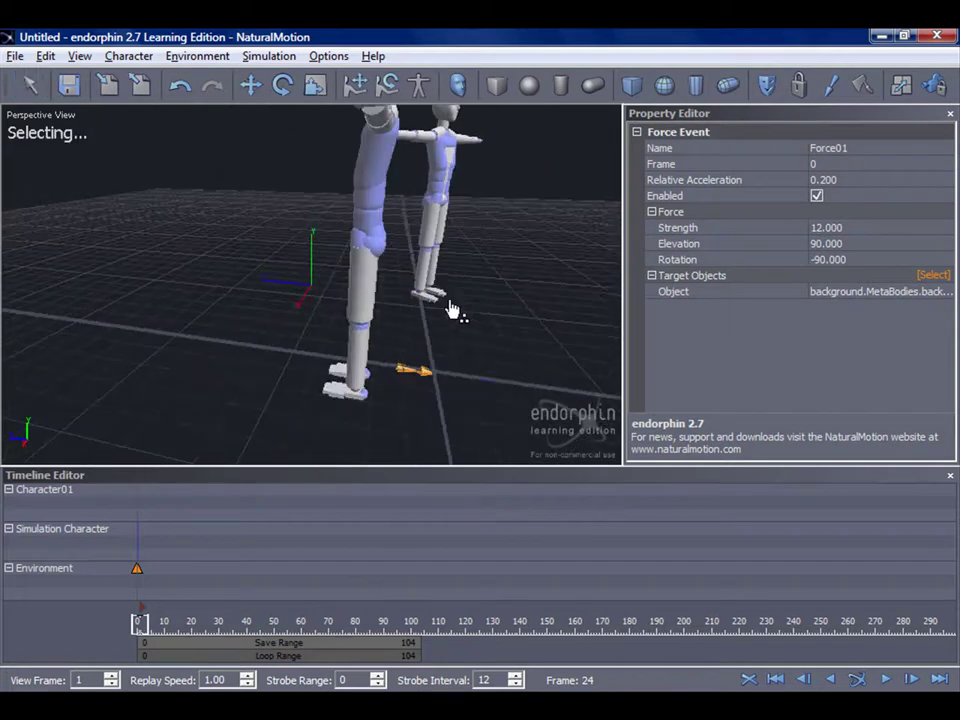
middle_drag(371, 291, 370, 190)
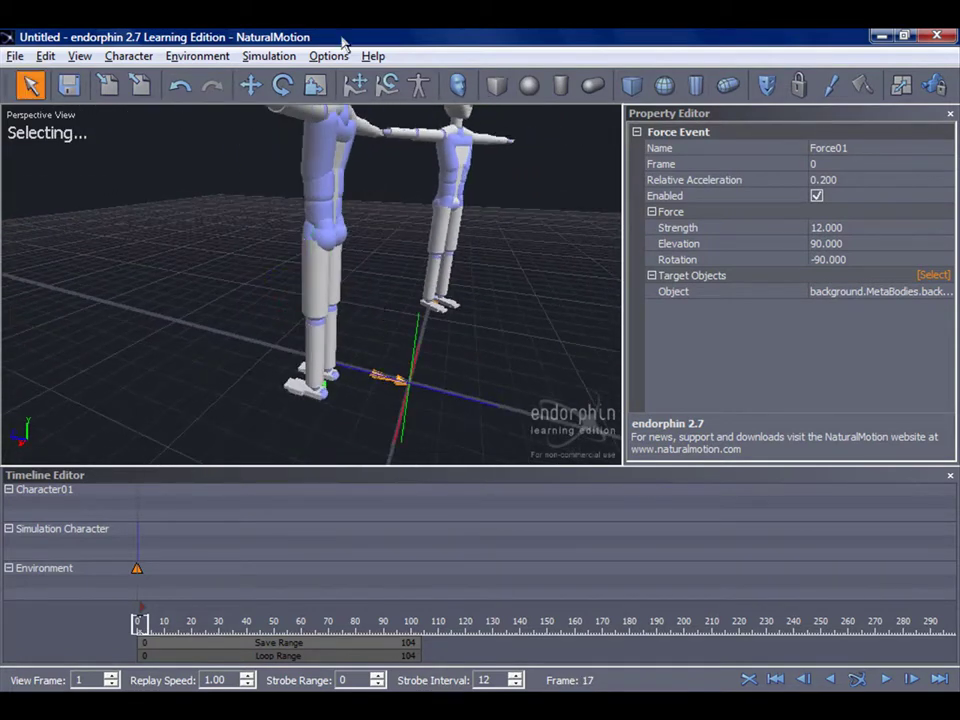
Rotate the Environment force's direction to about 99.9 degrees, and delete that force event
click(283, 85)
drag(455, 400, 620, 335)
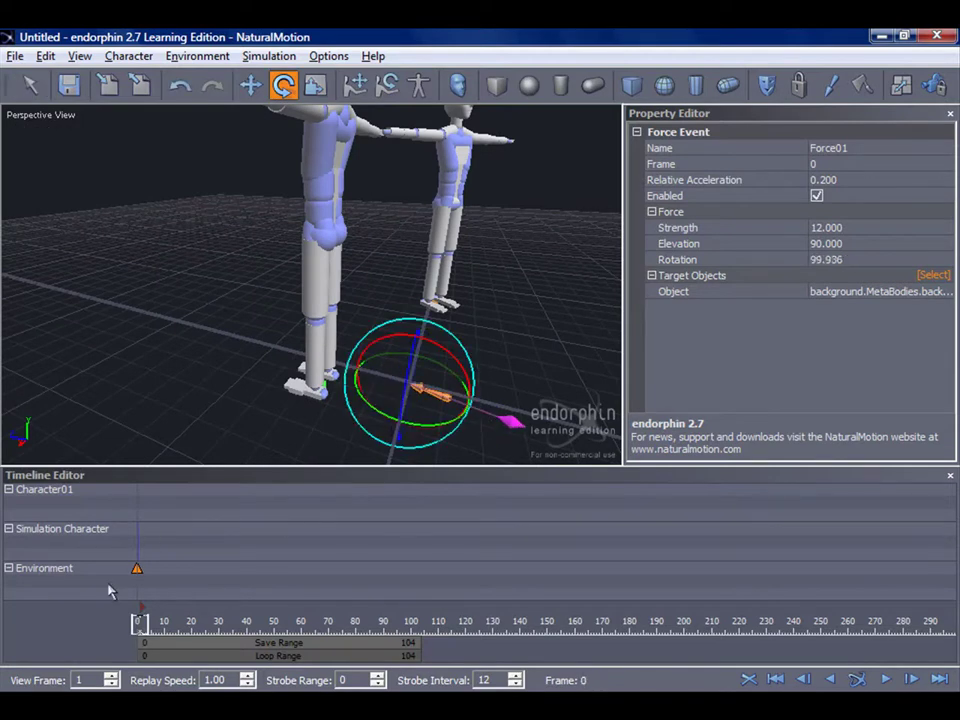
click(139, 580)
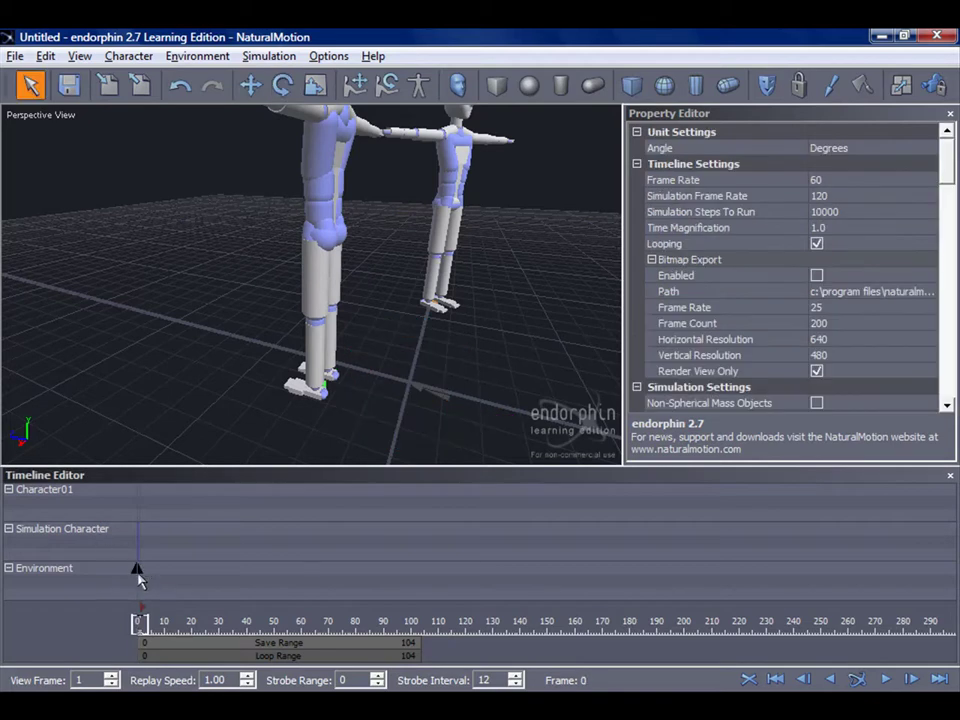
Create a force event at frame 0 on the Character01 track, targeting the character's upper torso
click(111, 497)
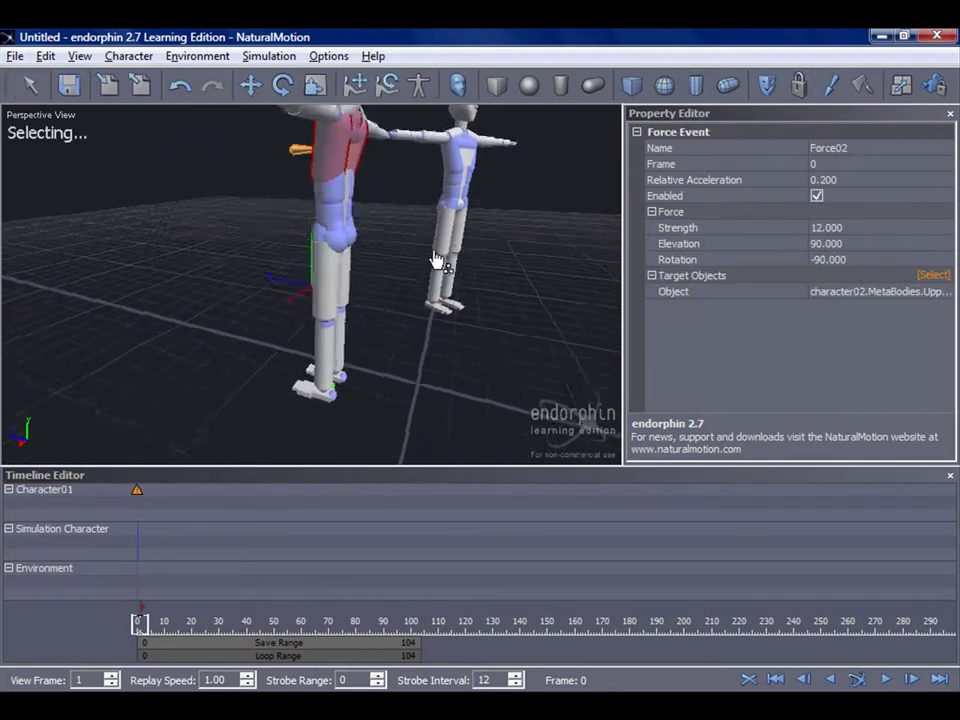
middle_drag(436, 260, 408, 272)
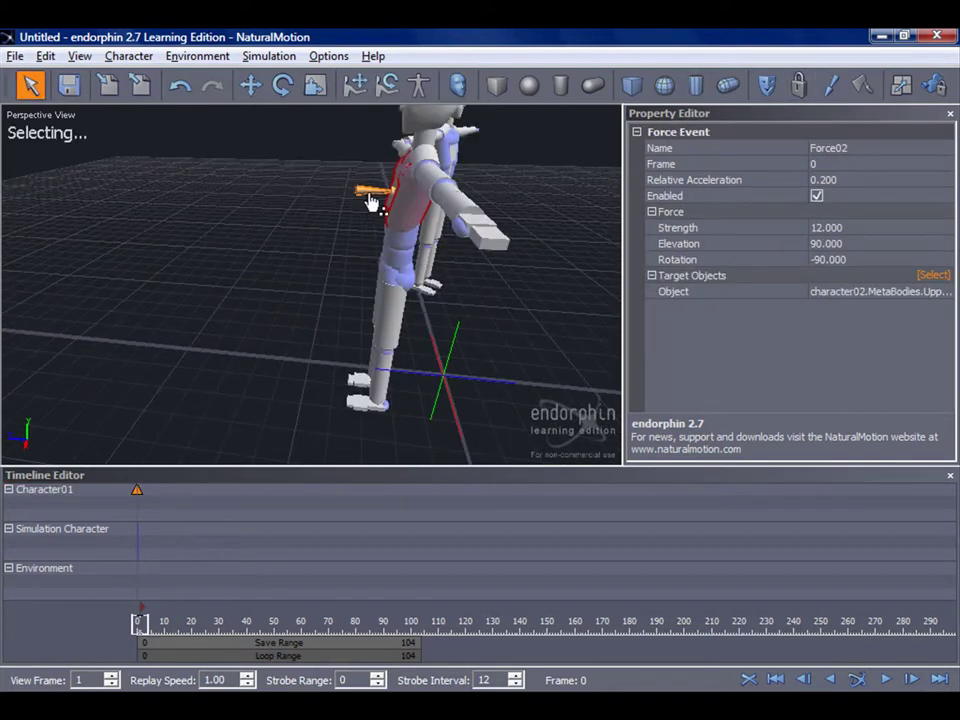
click(310, 229)
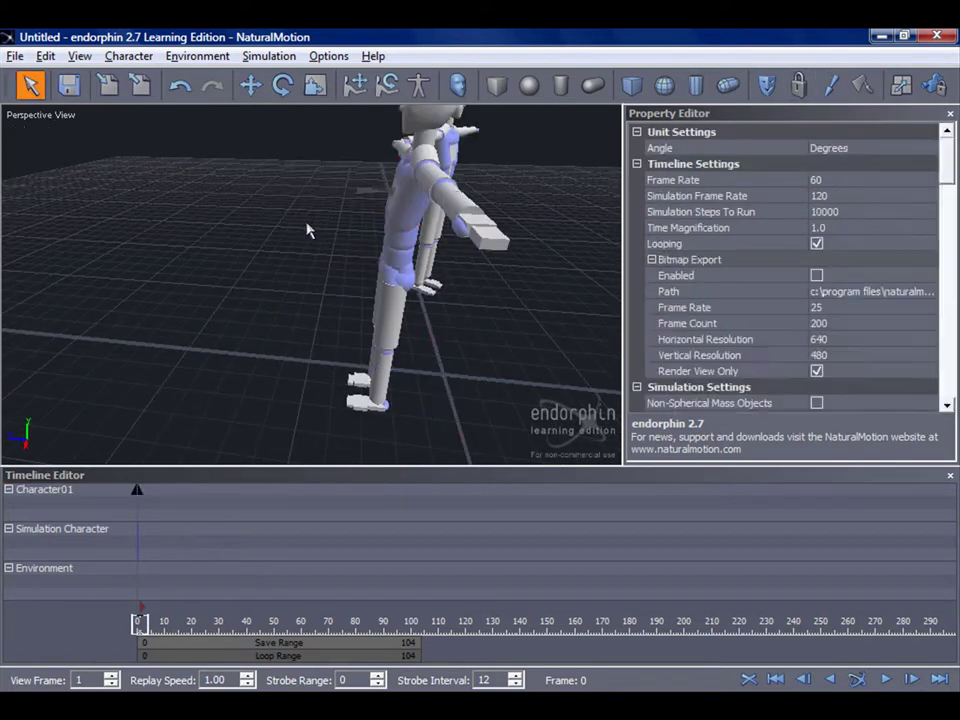
Simulate the scene with the force acting on the upper torso, stop it and return the timeline to frame 0
scroll(388, 184, up, 3)
scroll(390, 186, down, 2)
right_click(395, 218)
click(334, 212)
click(857, 679)
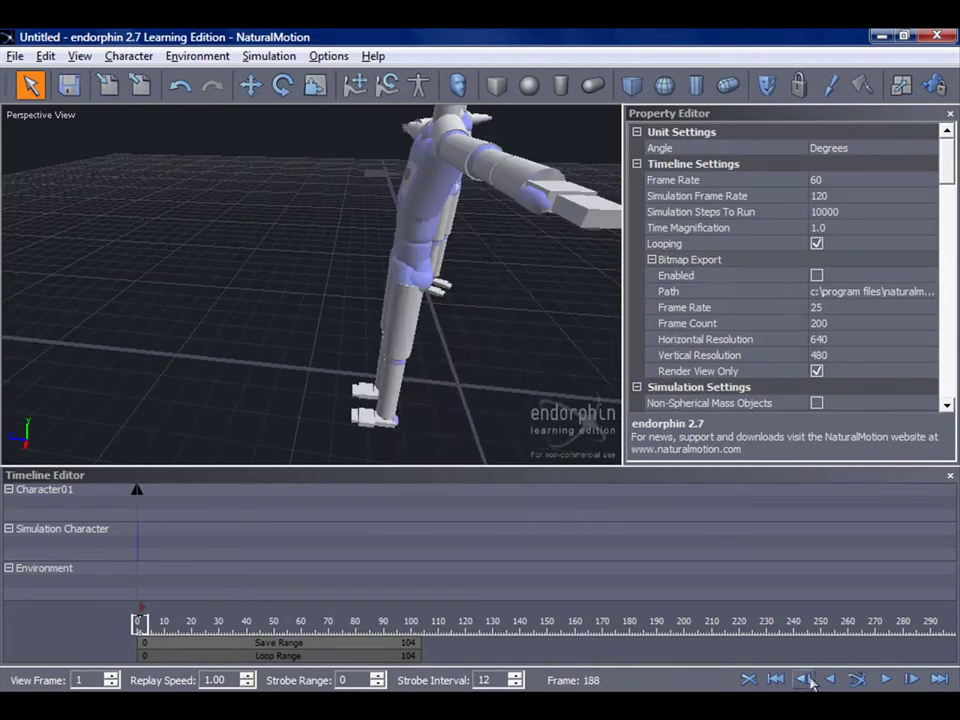
click(857, 681)
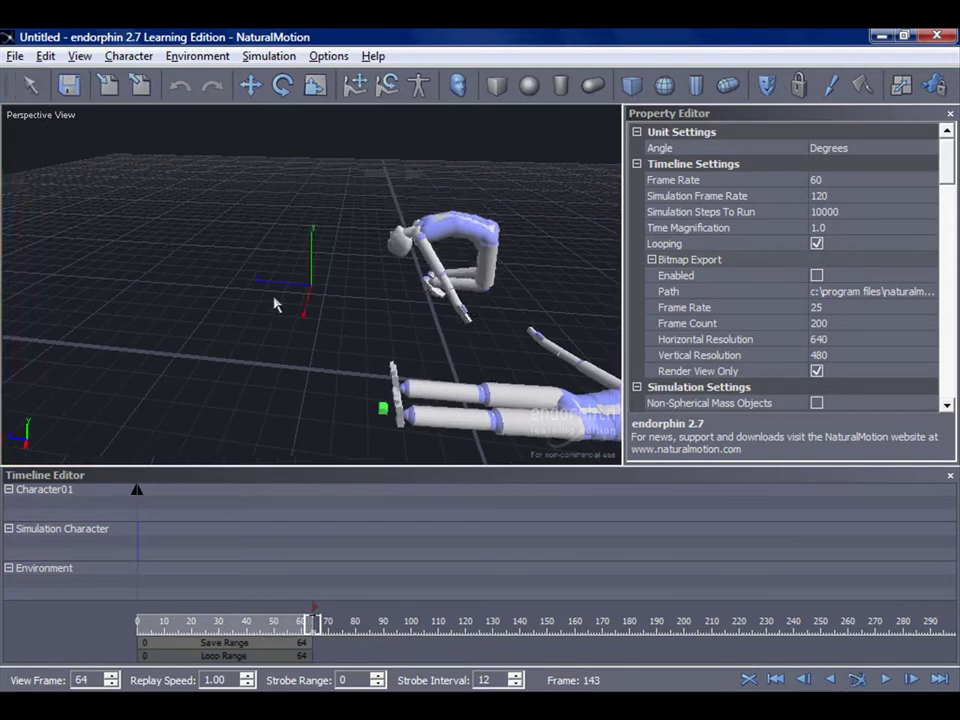
scroll(387, 334, down, 5)
drag(309, 622, 134, 622)
middle_drag(520, 345, 356, 357)
scroll(356, 357, up, 3)
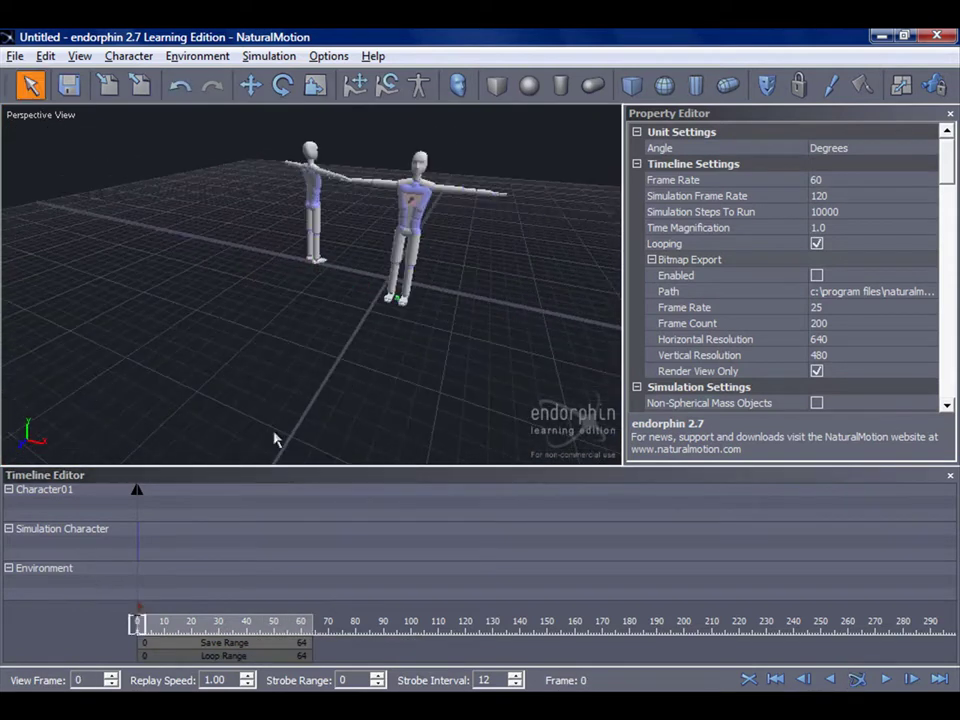
drag(144, 624, 34, 547)
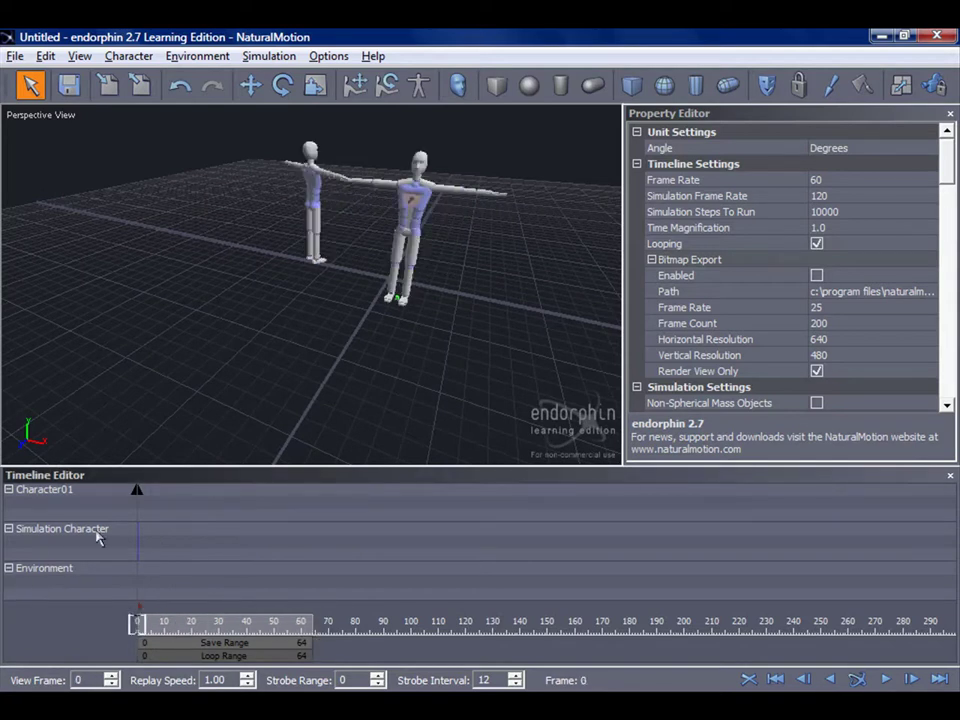
Retarget the Character01 force event, trying the left upper arm together with the upper torso and ending on the right lower leg
click(137, 492)
alt+drag(474, 288, 359, 265)
alt+drag(465, 212, 433, 222)
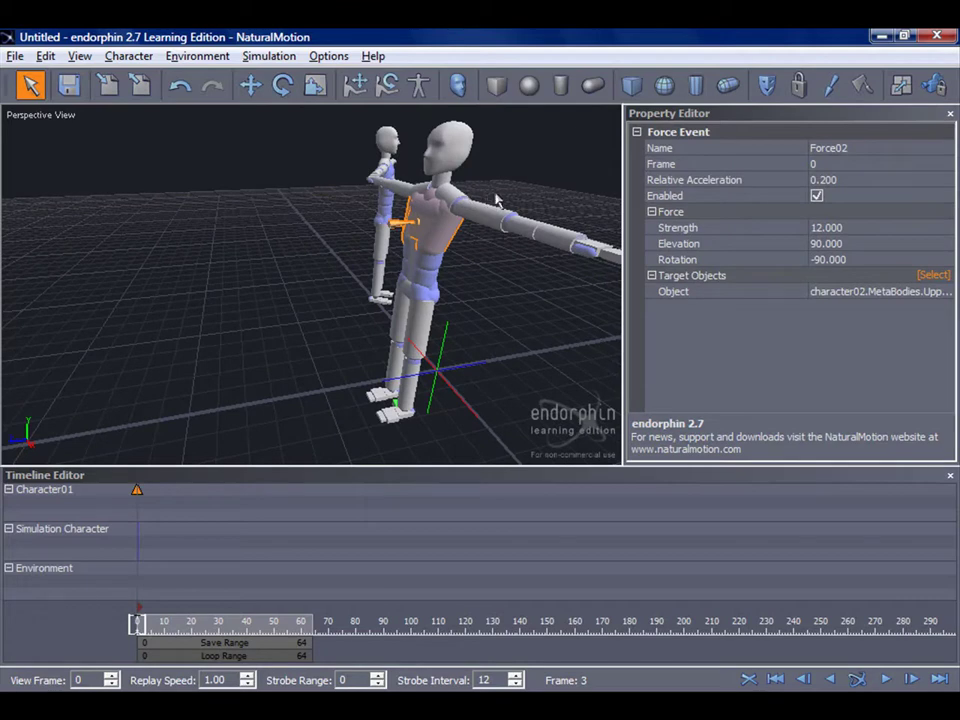
alt+drag(535, 220, 446, 207)
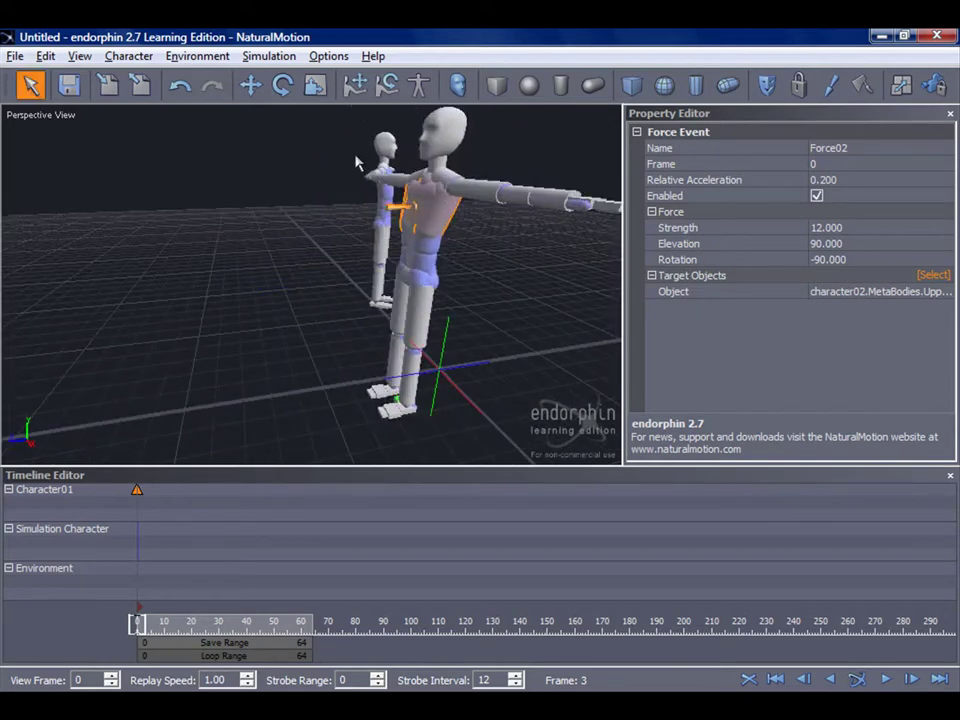
middle_drag(409, 224, 350, 230)
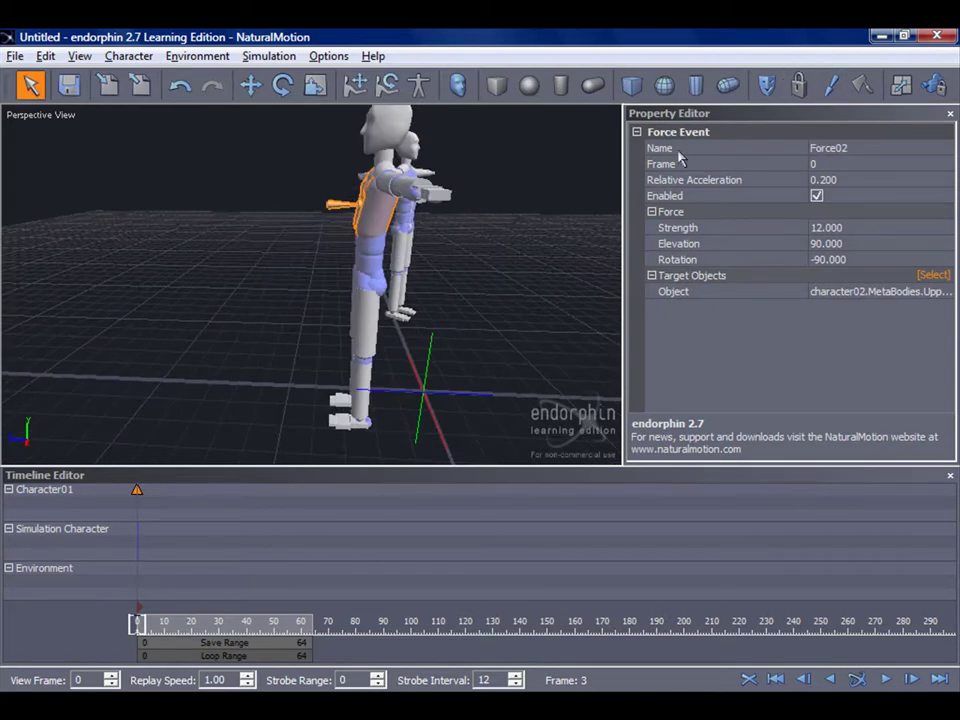
middle_drag(494, 130, 602, 221)
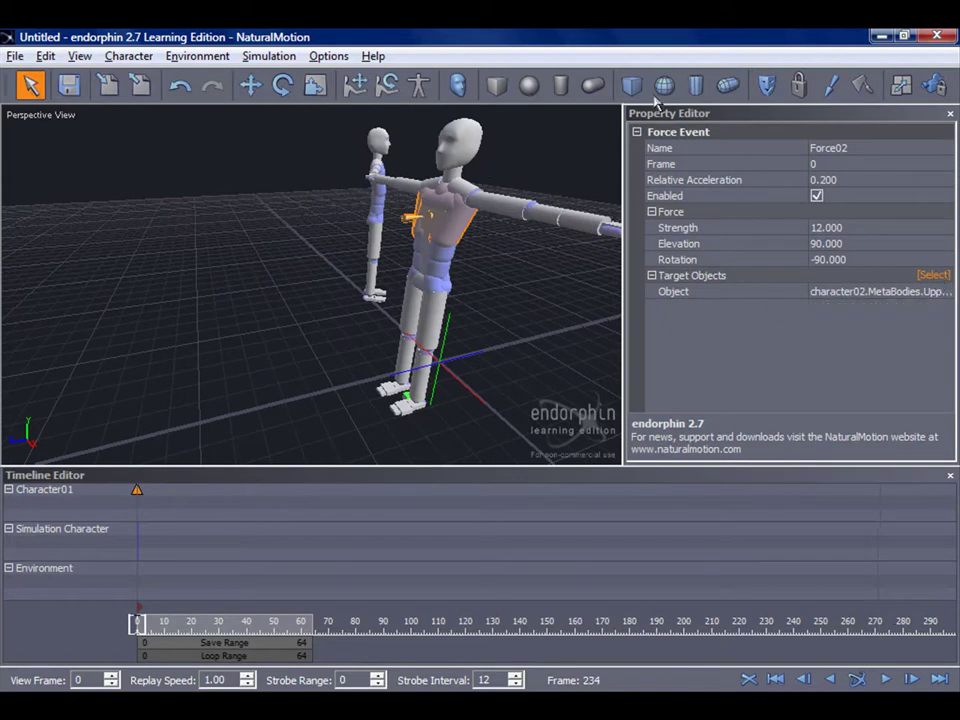
click(933, 275)
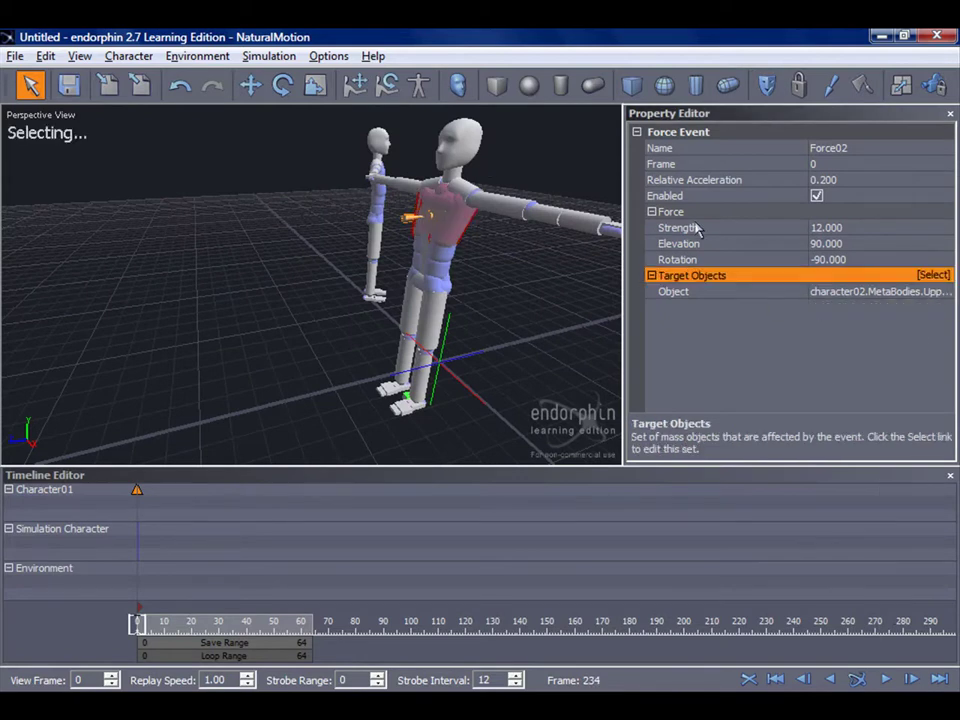
click(470, 138)
click(515, 218)
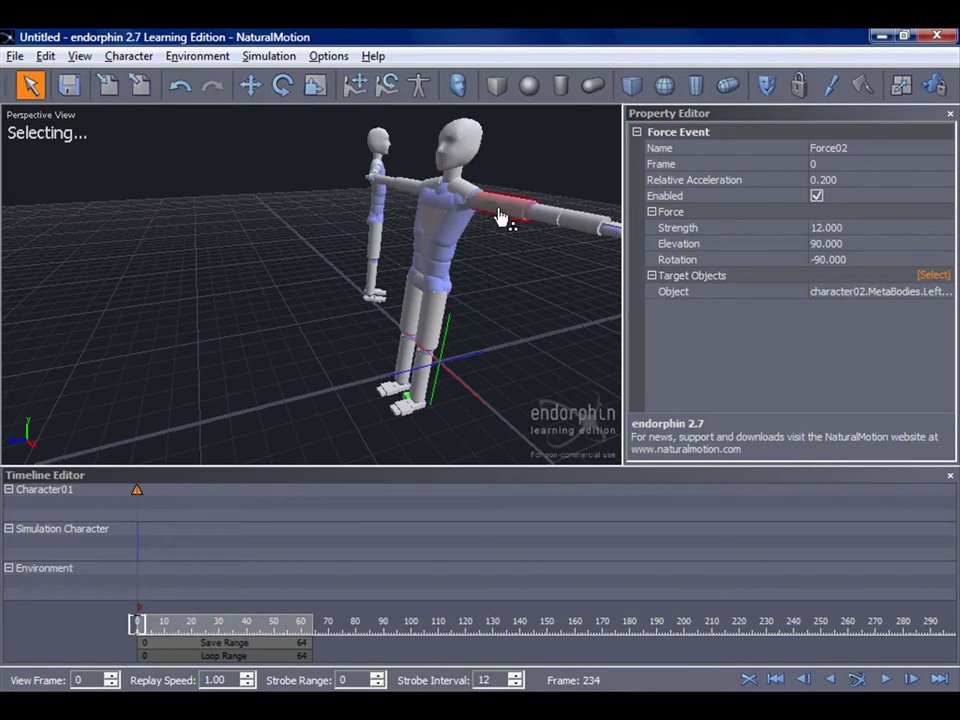
click(433, 222)
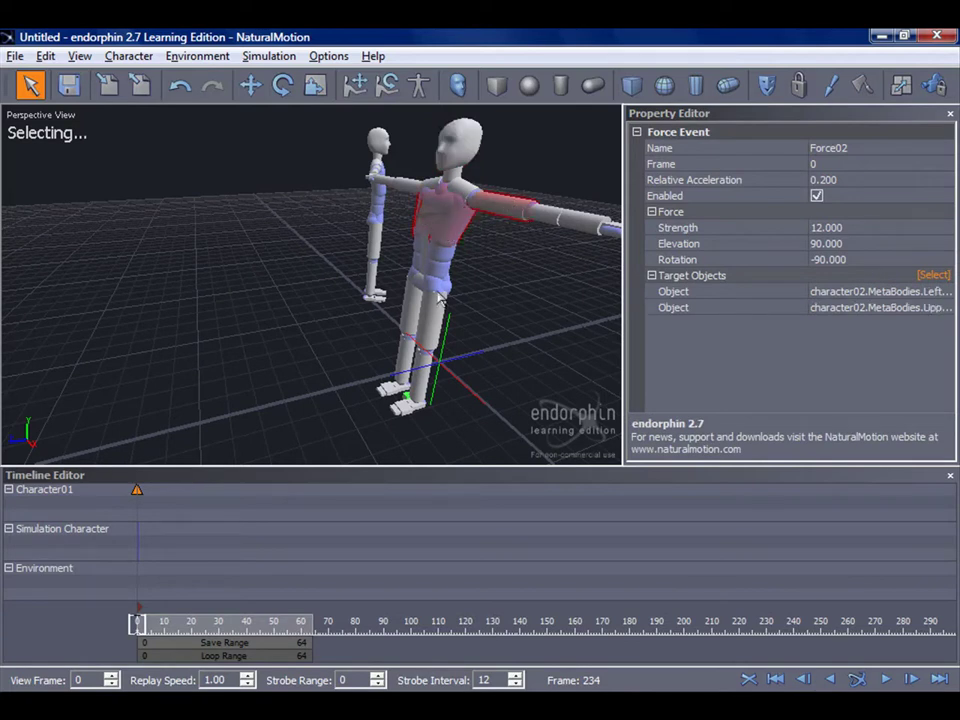
click(425, 352)
click(405, 372)
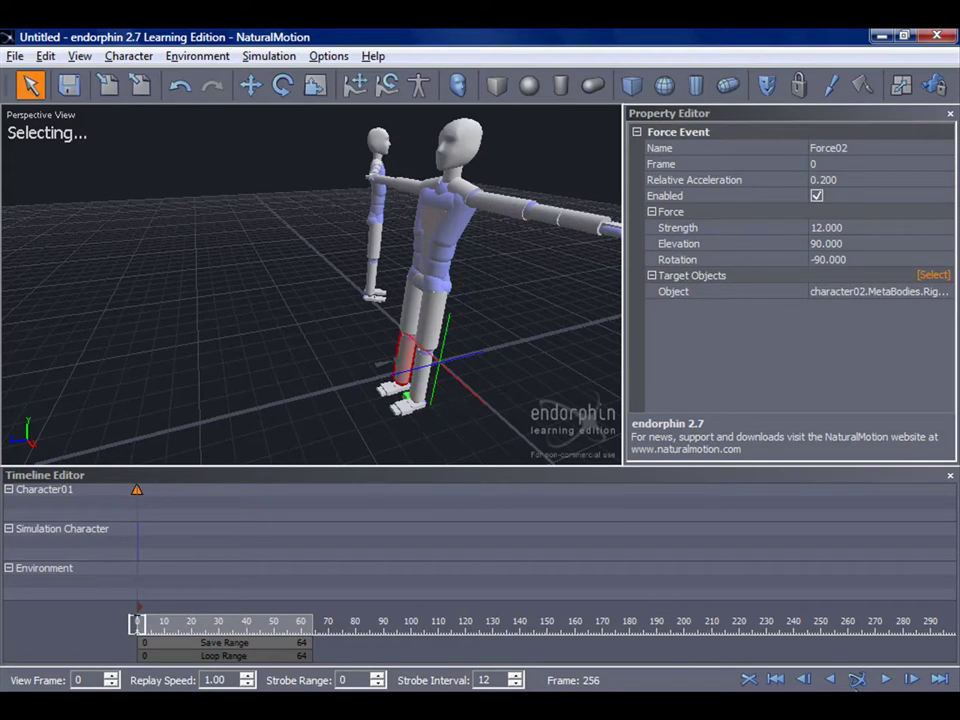
Simulate the scene with the force on the right lower leg, stop it and bring the timeline back to frame 2
click(857, 679)
click(856, 682)
drag(410, 622, 28, 582)
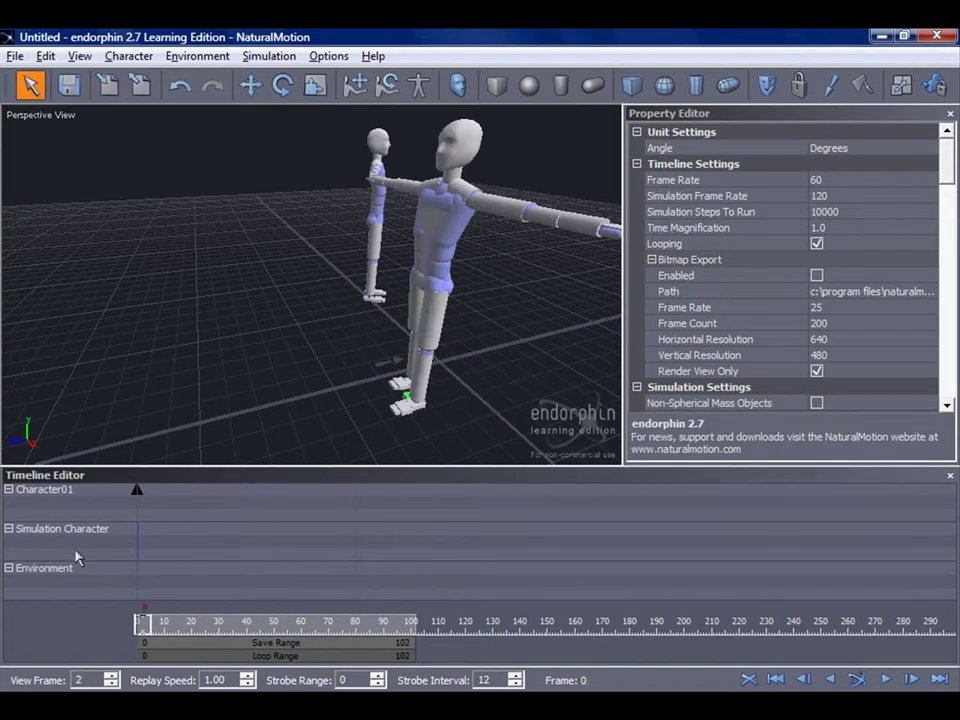
Replace the force event on the Character01 track with a sever event at frame 0 targeting the lower torso
click(138, 493)
key(Delete)
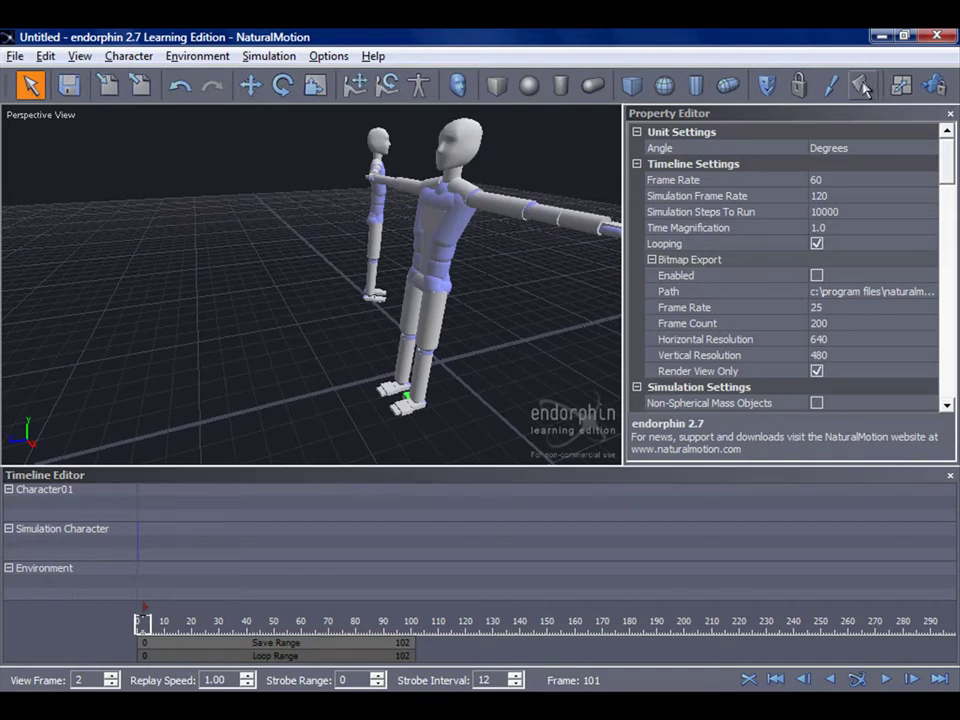
click(85, 492)
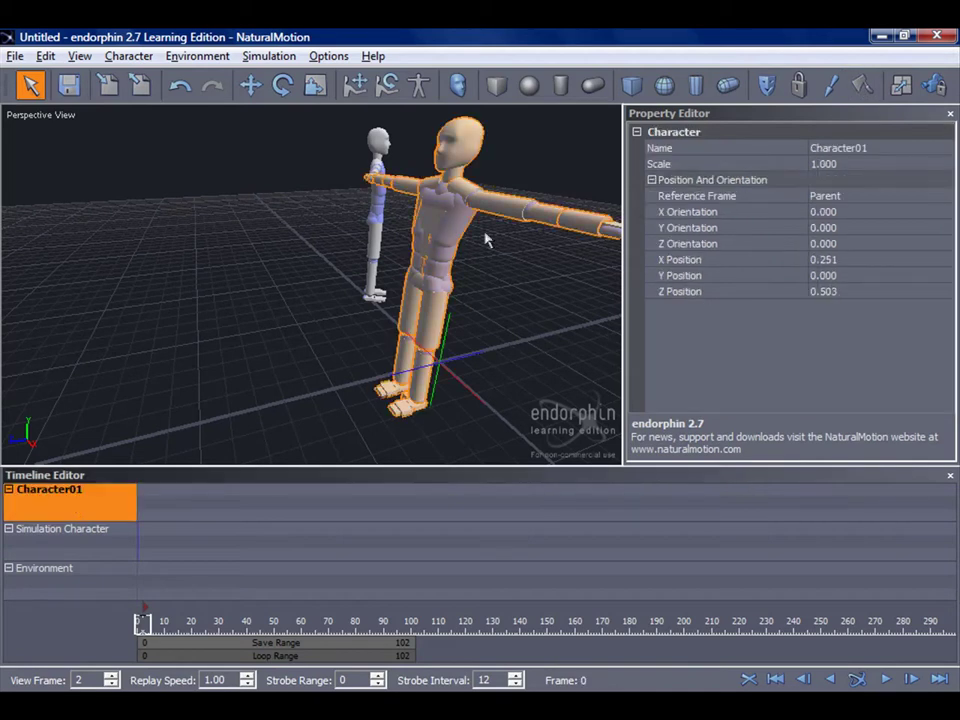
click(864, 86)
mouse_move(480, 259)
alt+mouse_down()
mouse_move(431, 193)
mouse_move(293, 225)
mouse_move(221, 274)
mouse_move(463, 281)
mouse_move(456, 261)
mouse_move(369, 274)
mouse_move(486, 253)
alt+mouse_up()
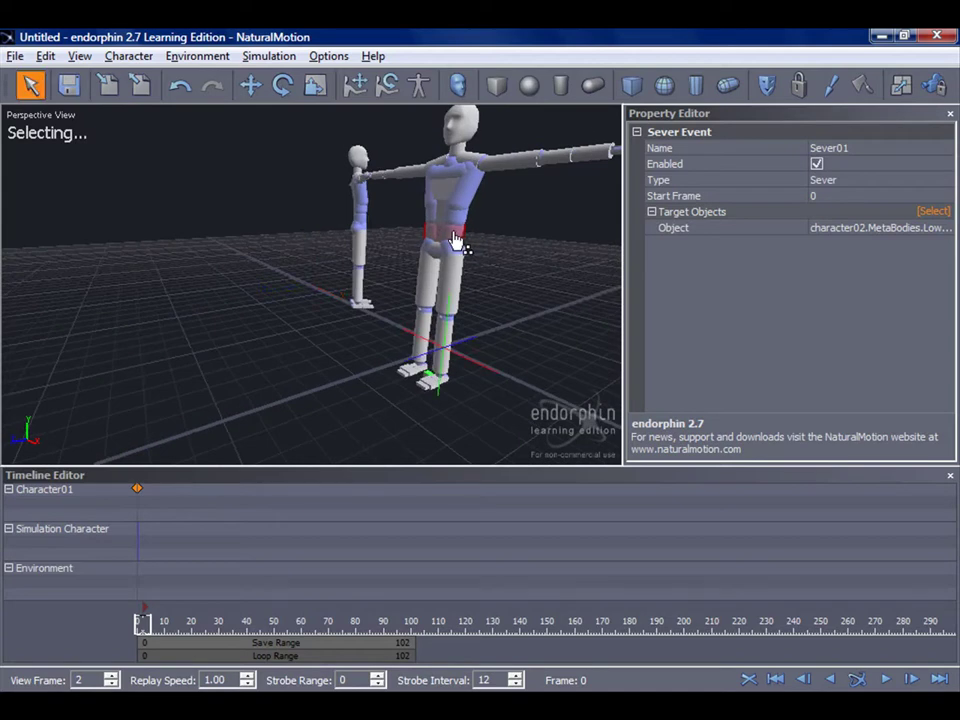
alt+drag(321, 270, 718, 570)
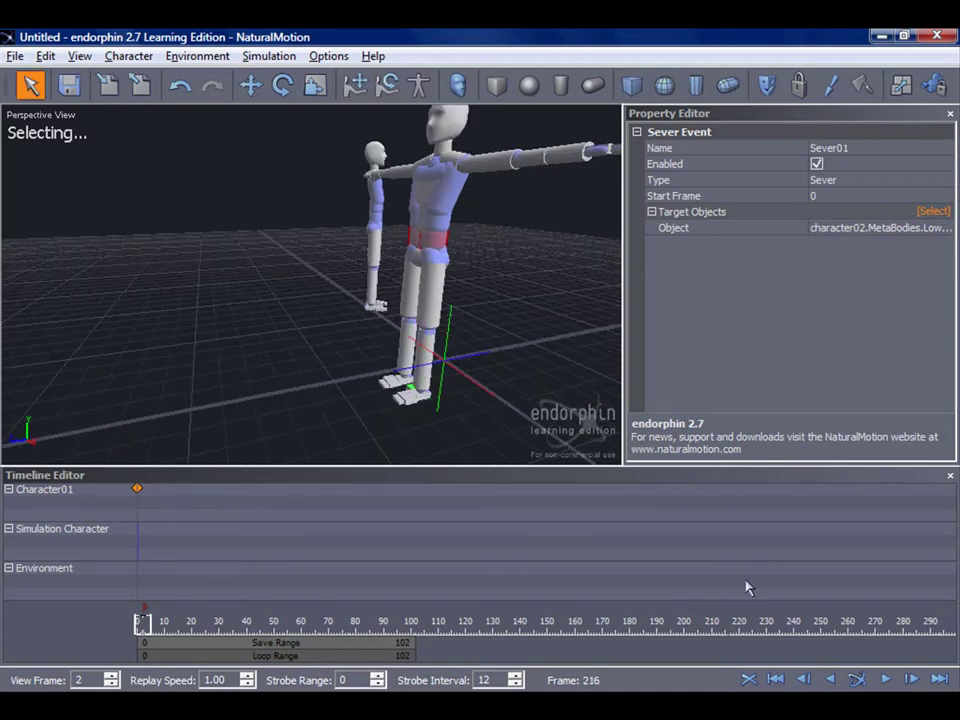
Simulate the scene with the sever event, stop it and bring the timeline back to the start
click(858, 679)
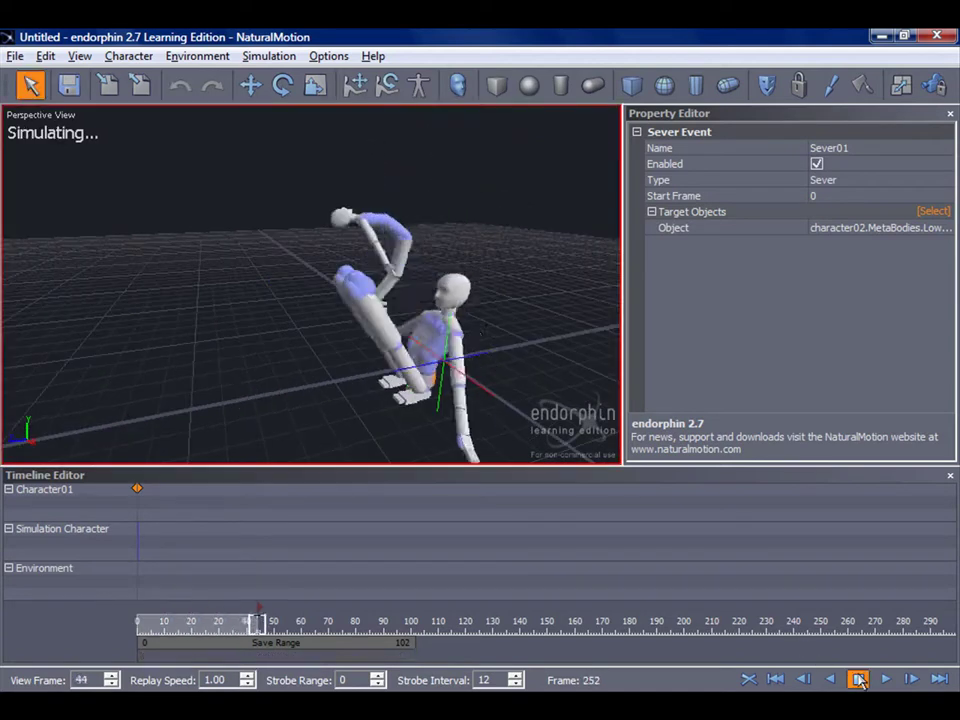
click(859, 680)
alt+drag(490, 371, 392, 455)
drag(452, 627, 146, 625)
Scrub through the simulated sever and back to frame 0, examining the character's body from several angles
alt+drag(130, 300, 328, 347)
alt+drag(432, 284, 501, 240)
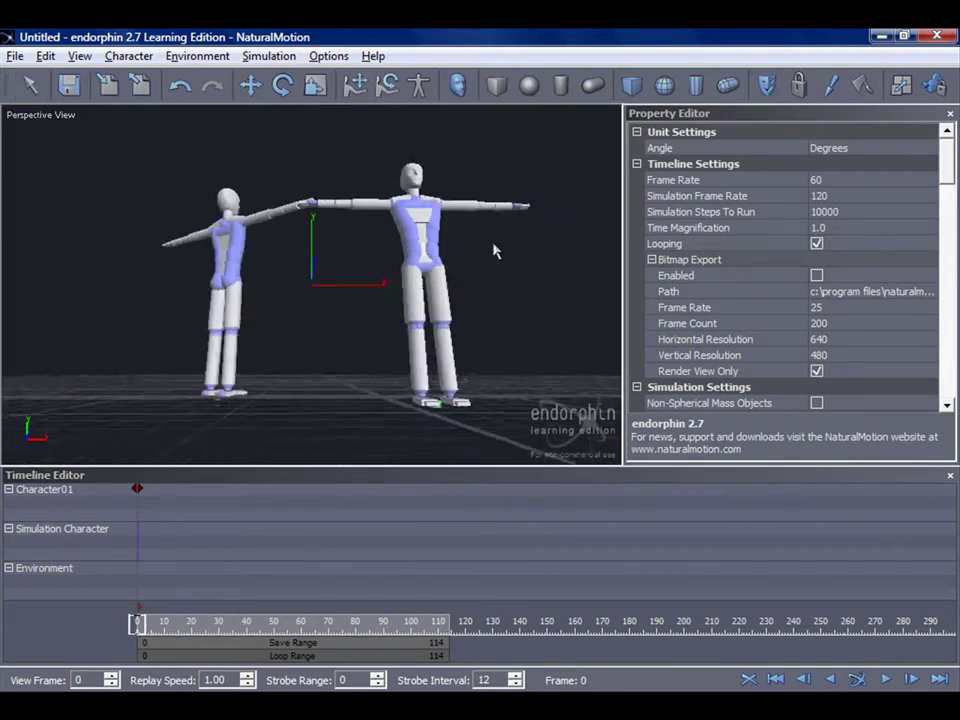
alt+middle_drag(501, 240, 402, 384)
drag(137, 628, 57, 606)
alt+drag(270, 320, 103, 418)
drag(139, 627, 336, 594)
alt+drag(294, 396, 312, 362)
drag(332, 626, 137, 623)
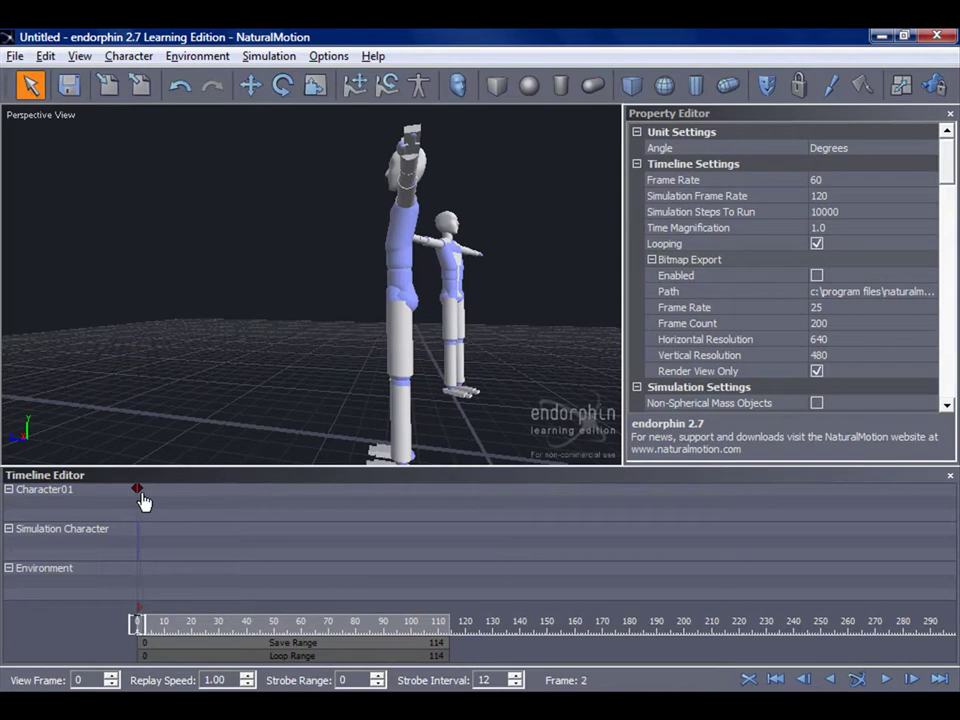
Delete the sever event from the Character01 track
click(138, 490)
key(Delete)
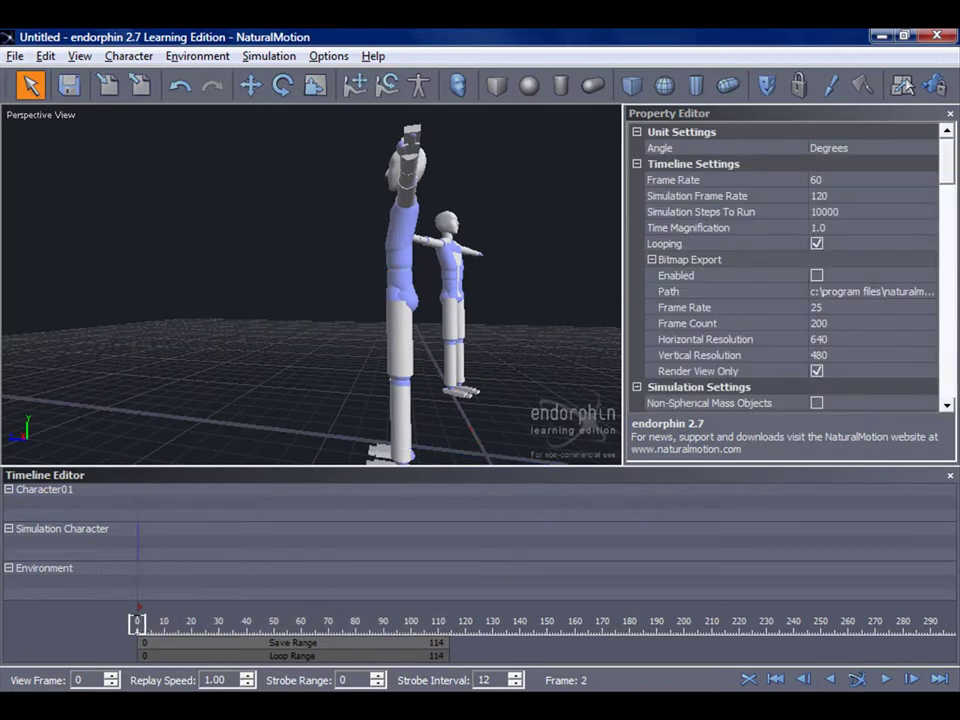
Switch to the four-viewport layout and pan the Left View so the characters sit lower in it
click(901, 88)
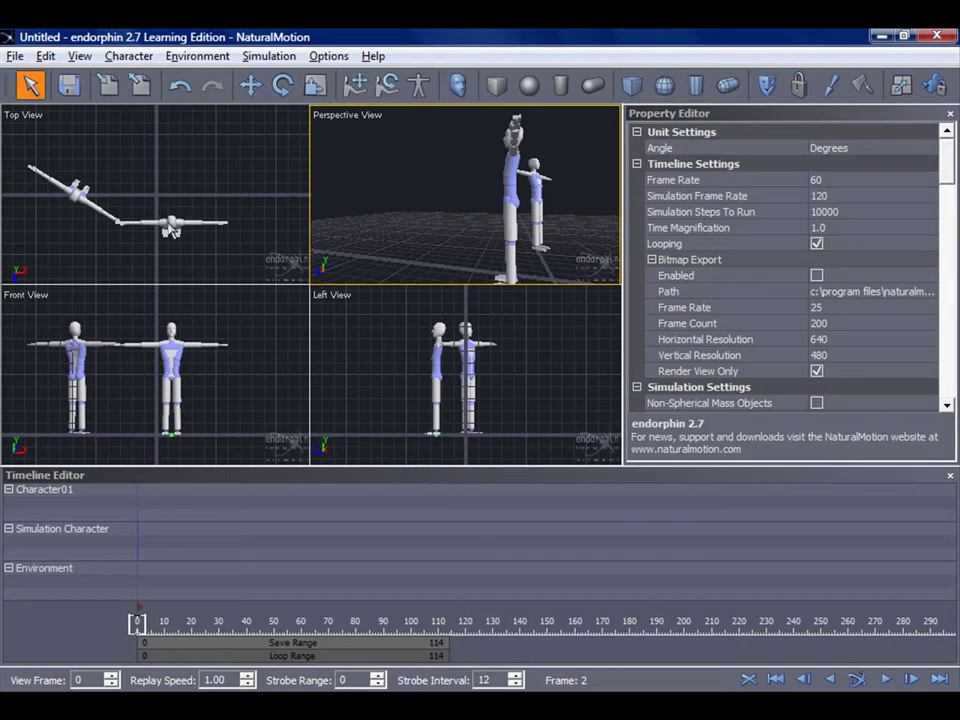
click(176, 337)
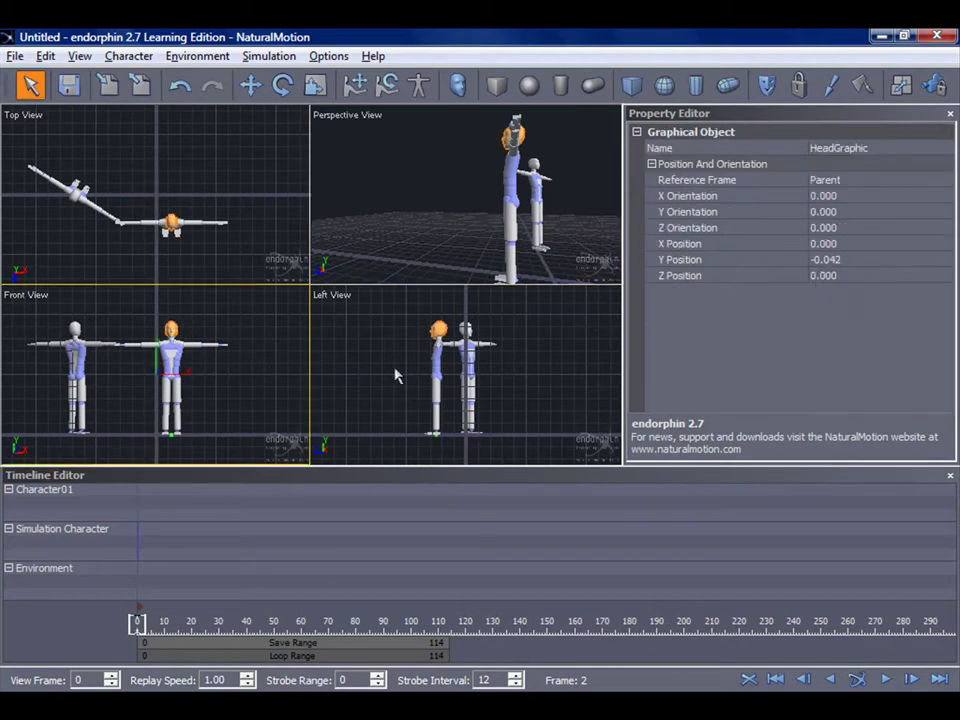
key(ctrl+a)
click(542, 381)
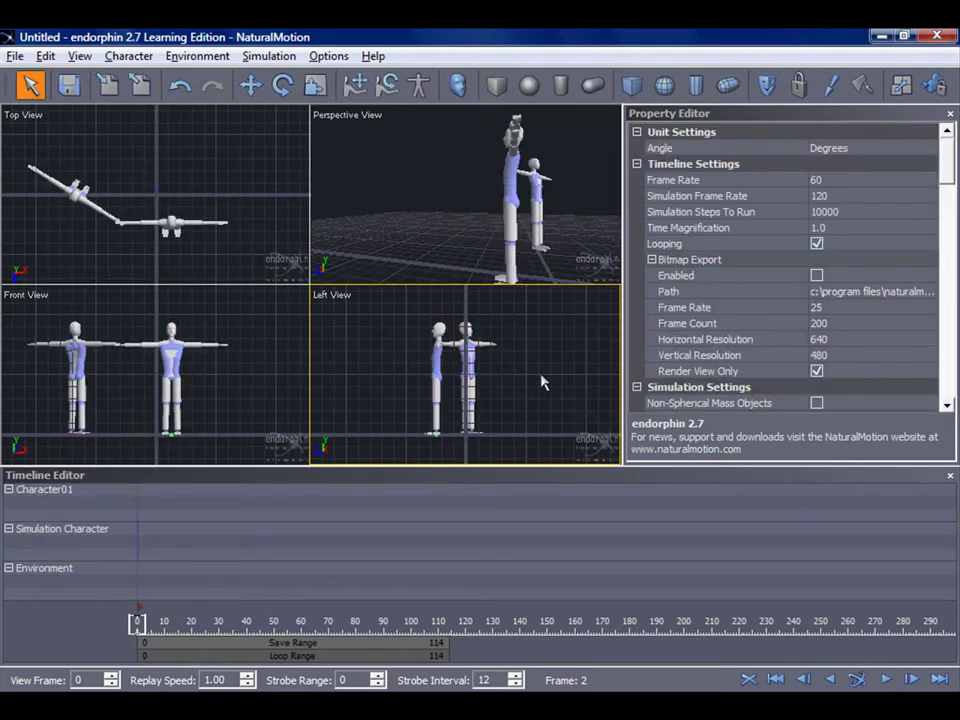
middle_drag(537, 359, 513, 393)
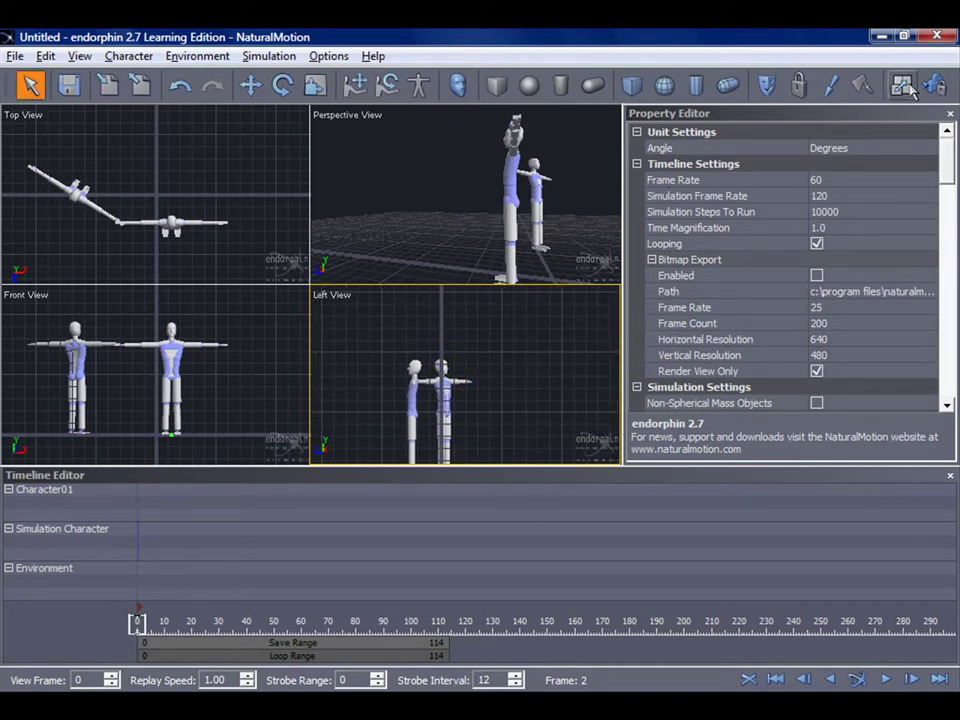
Maximize the Left View, look over its viewport display options and return to the four-viewport layout
click(924, 88)
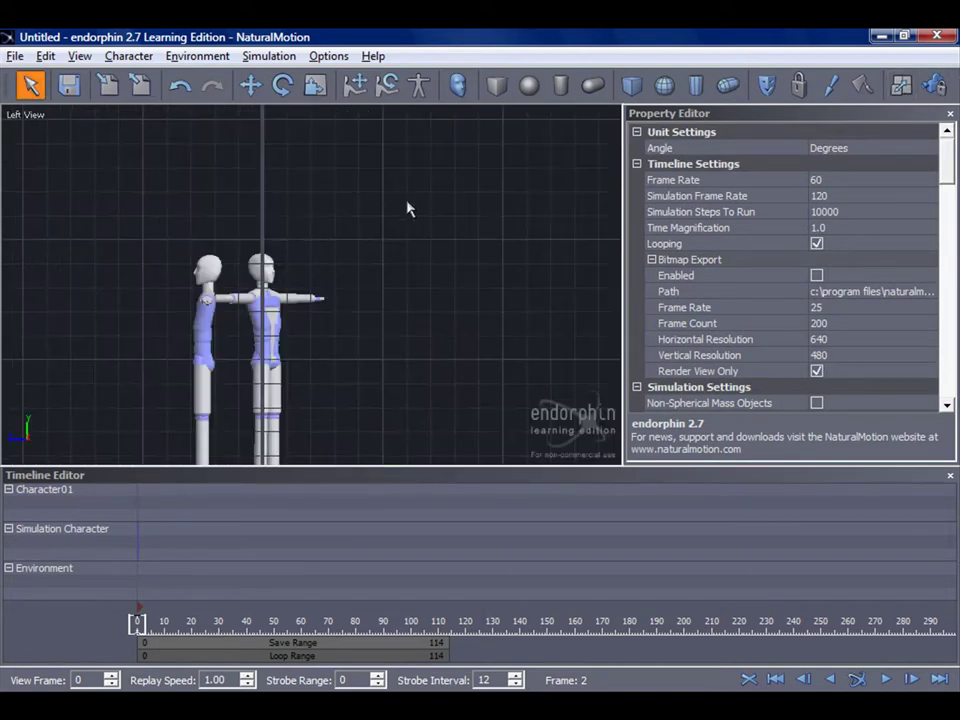
right_click(65, 173)
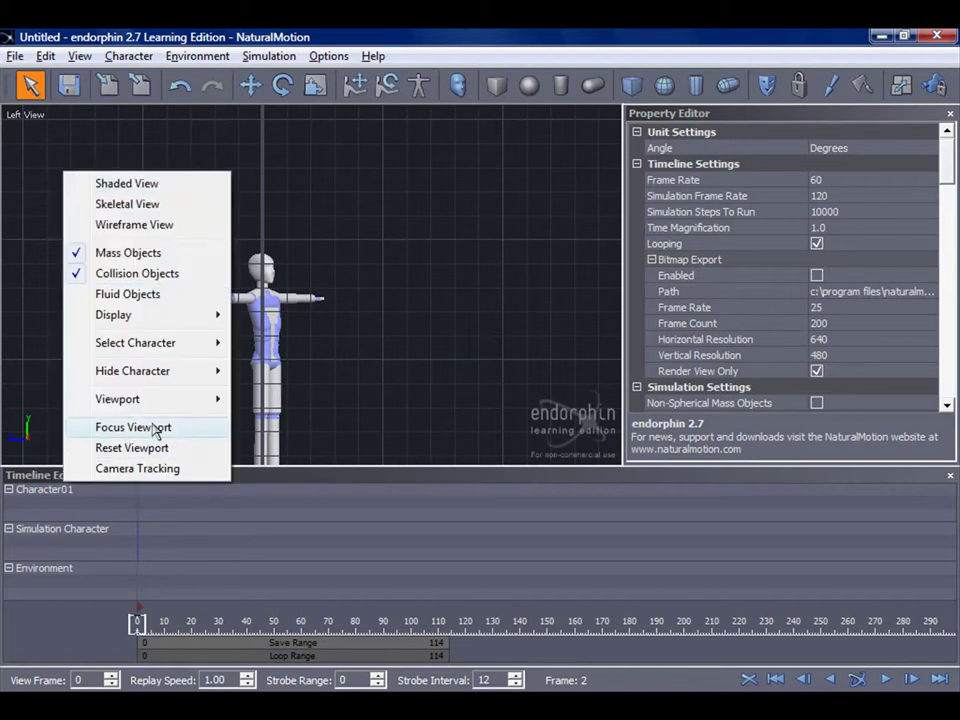
click(900, 87)
click(900, 87)
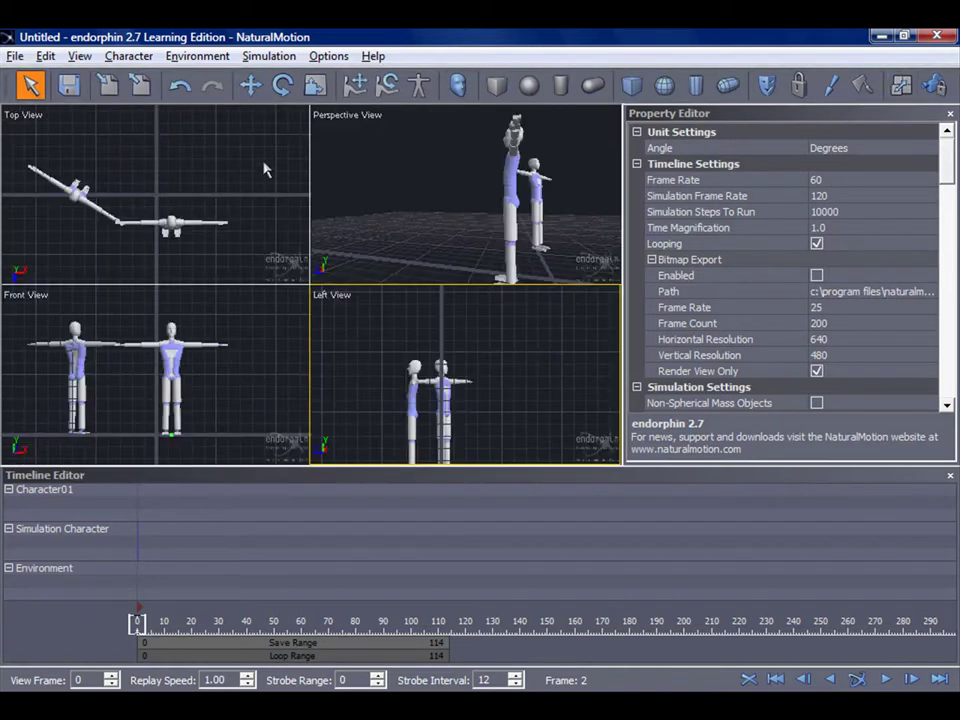
Maximize the Perspective View and frame both characters from the front at a distance
click(394, 180)
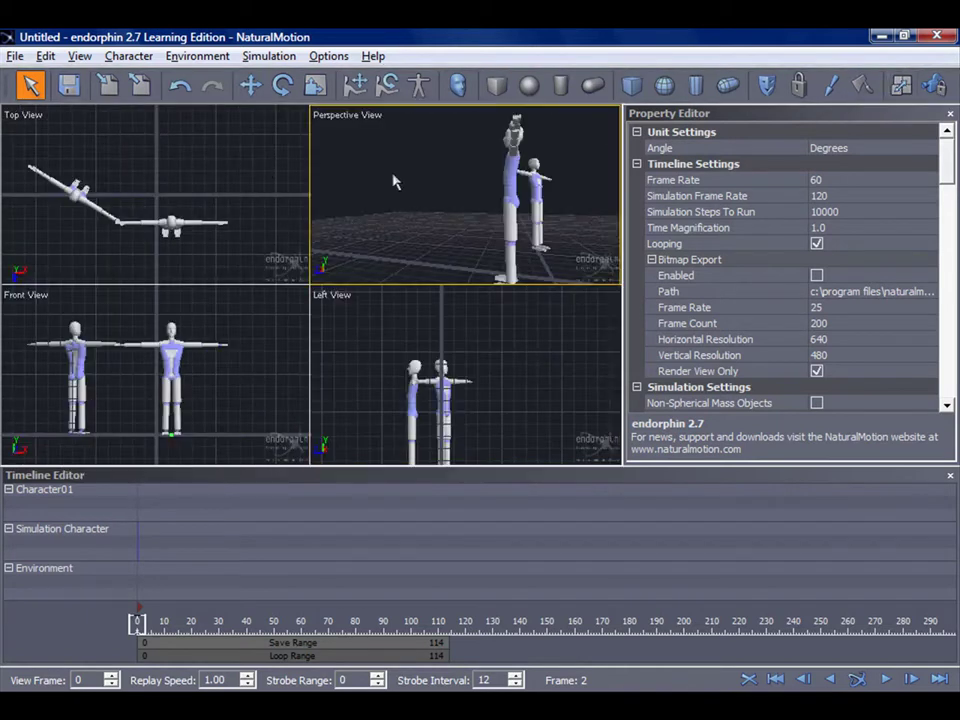
click(902, 86)
middle_drag(76, 211, 325, 203)
scroll(269, 270, down, 4)
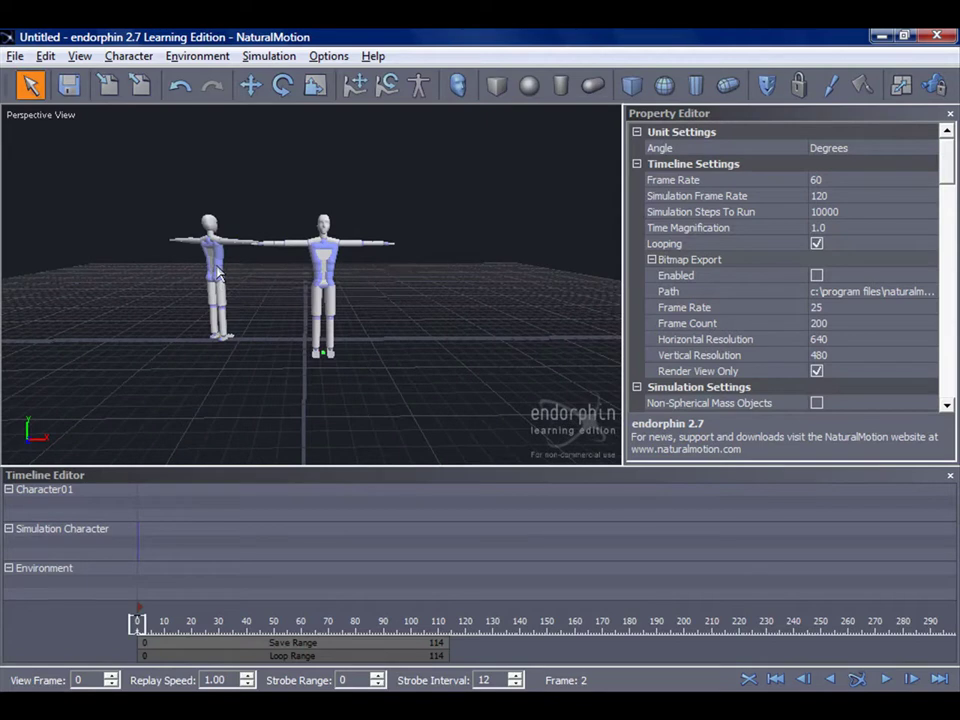
Orbit and zoom the Perspective View to examine both characters from several angles and distances
middle_drag(448, 240, 475, 305)
mouse_move(366, 372)
middle_down()
mouse_move(382, 197)
mouse_move(478, 279)
middle_up()
right_click(414, 306)
click(428, 275)
middle_drag(490, 206, 399, 251)
right_click(490, 206)
click(454, 201)
middle_drag(454, 201, 328, 263)
scroll(328, 260, up, 4)
scroll(328, 271, down, 5)
scroll(328, 272, up, 1)
scroll(327, 272, up, 3)
scroll(327, 272, up, 1)
scroll(327, 272, down, 1)
middle_drag(327, 272, 476, 263)
scroll(476, 262, down, 4)
middle_drag(407, 250, 251, 235)
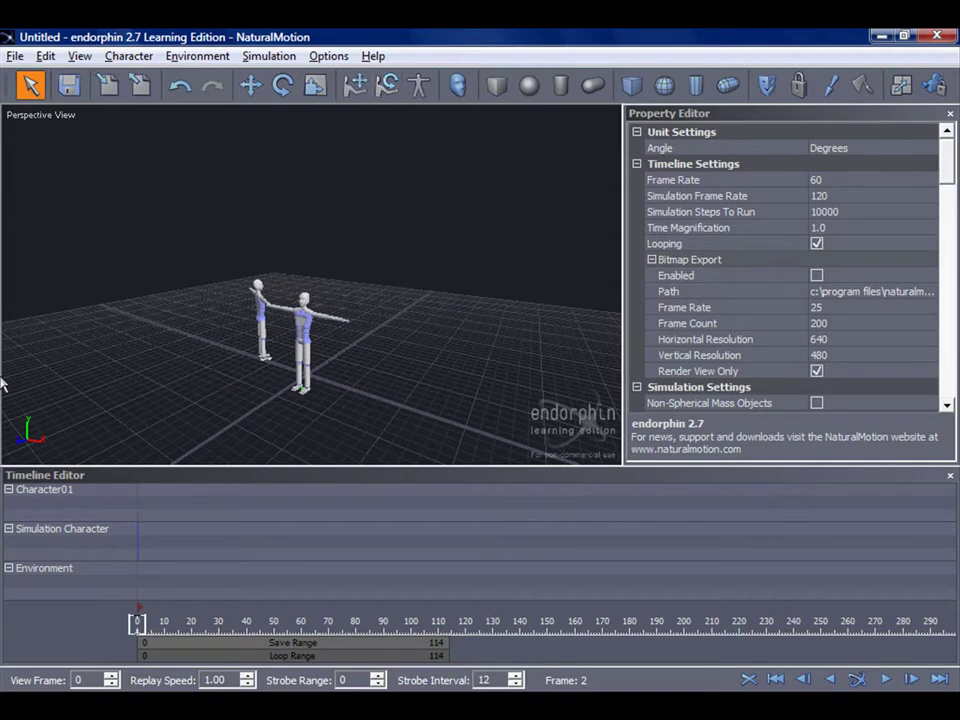
middle_drag(300, 305, 110, 313)
scroll(108, 313, up, 3)
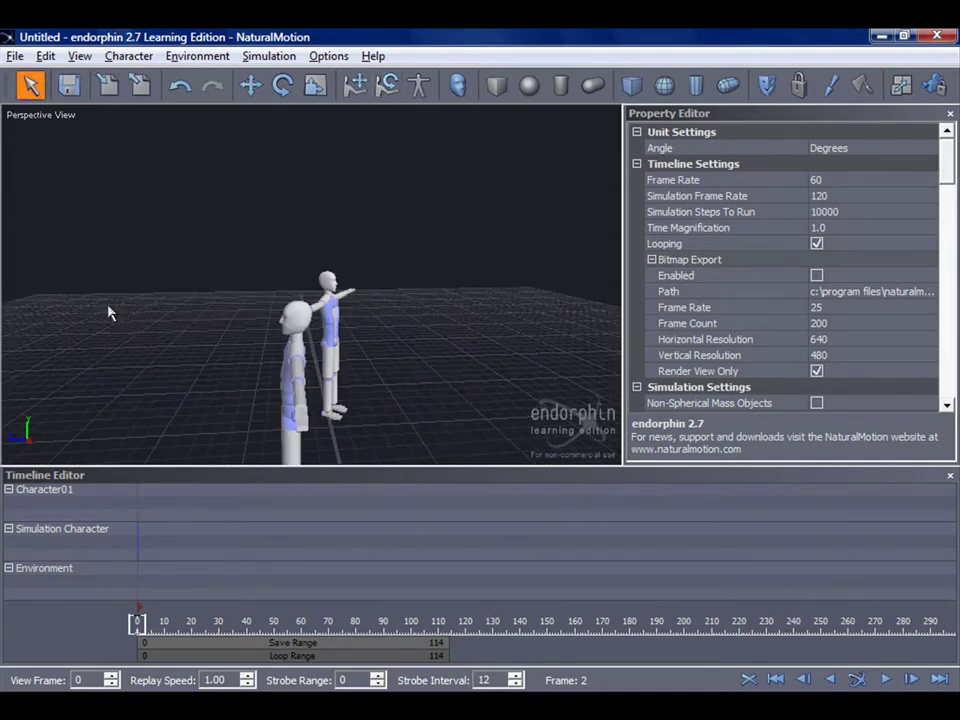
Turn on camera tracking of the selection, simulate with the nearer character's head selected, and return to frame 0
click(930, 86)
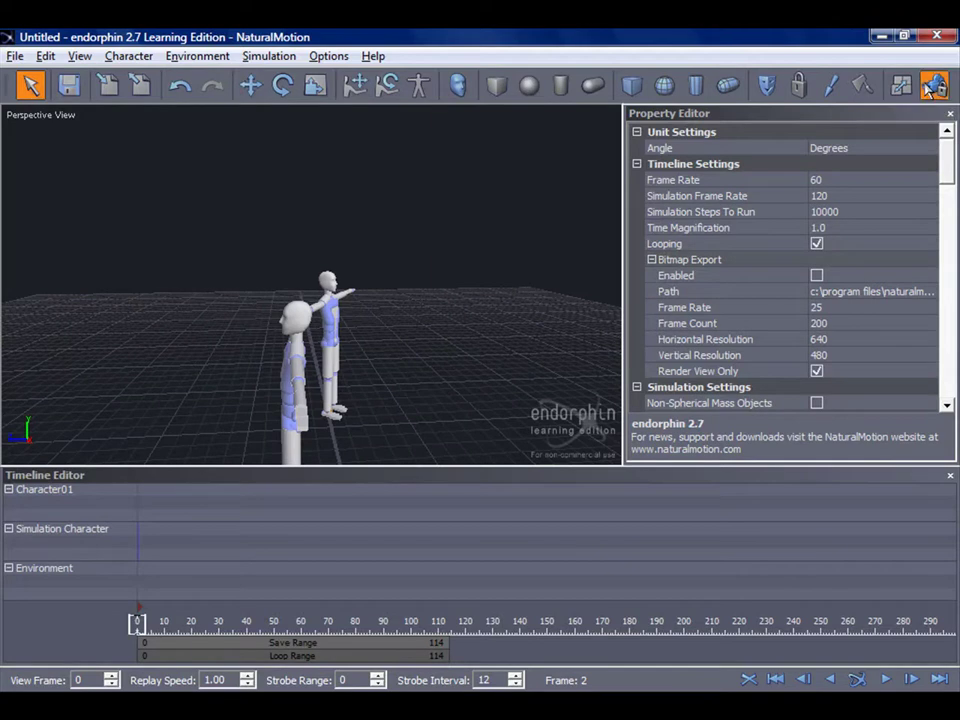
click(300, 335)
click(858, 679)
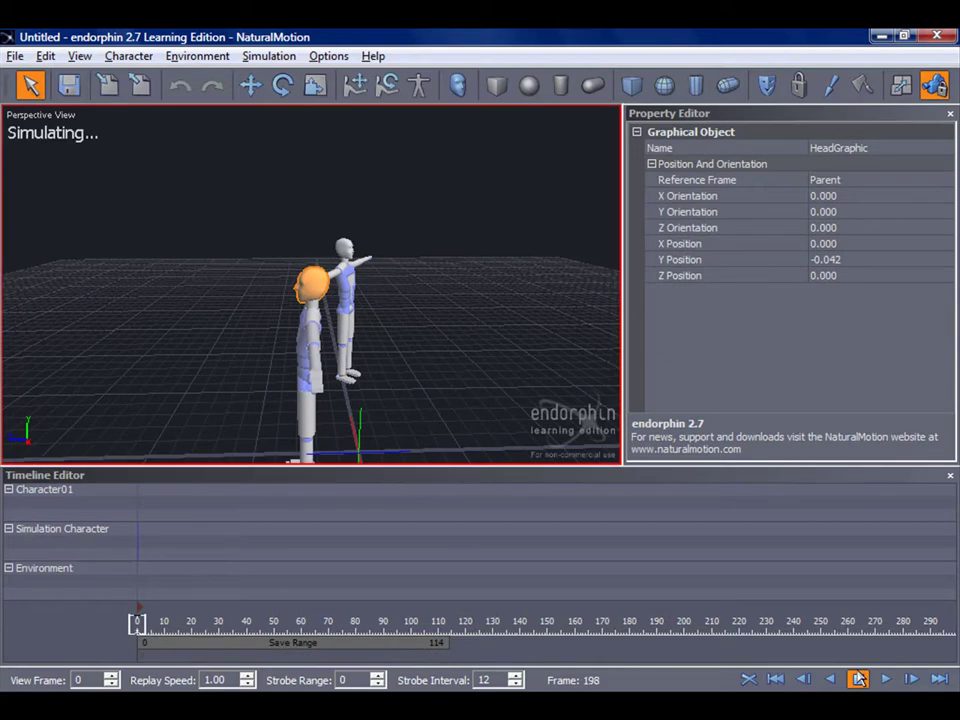
click(859, 679)
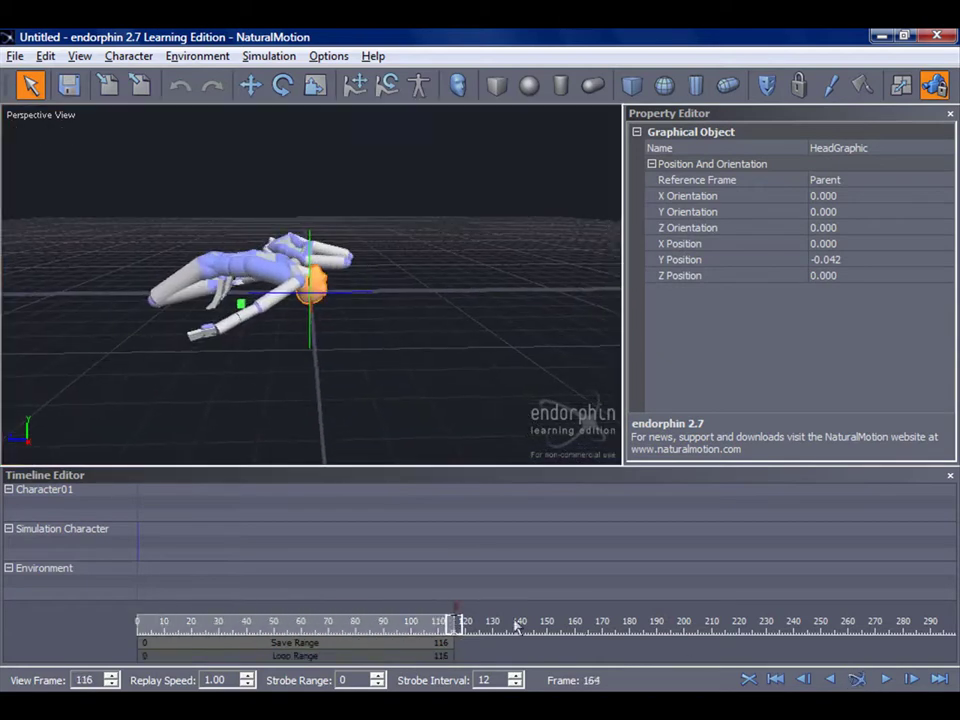
drag(457, 624, 3, 622)
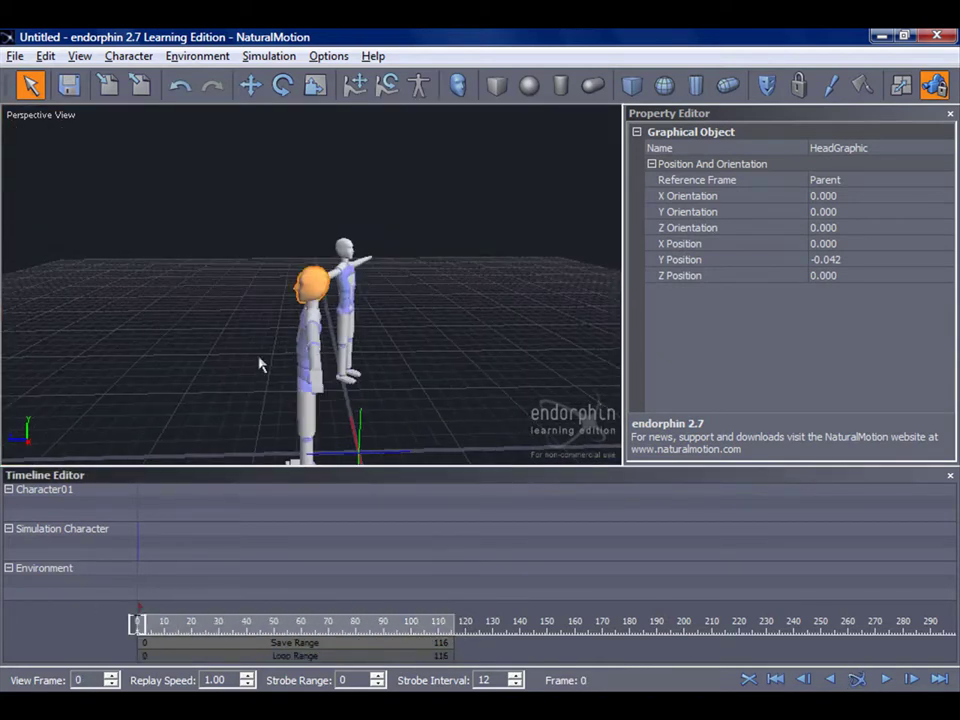
Simulate again with Character01's left upper spine collision object selected, and scrub back to frame 0
middle_drag(248, 358, 372, 330)
click(312, 356)
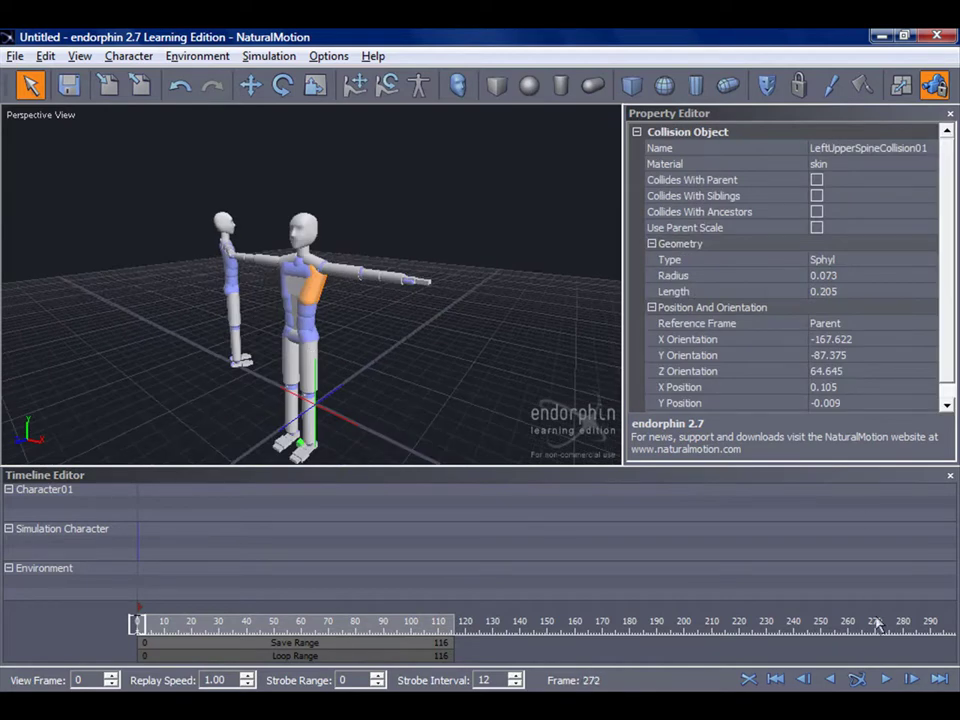
click(884, 679)
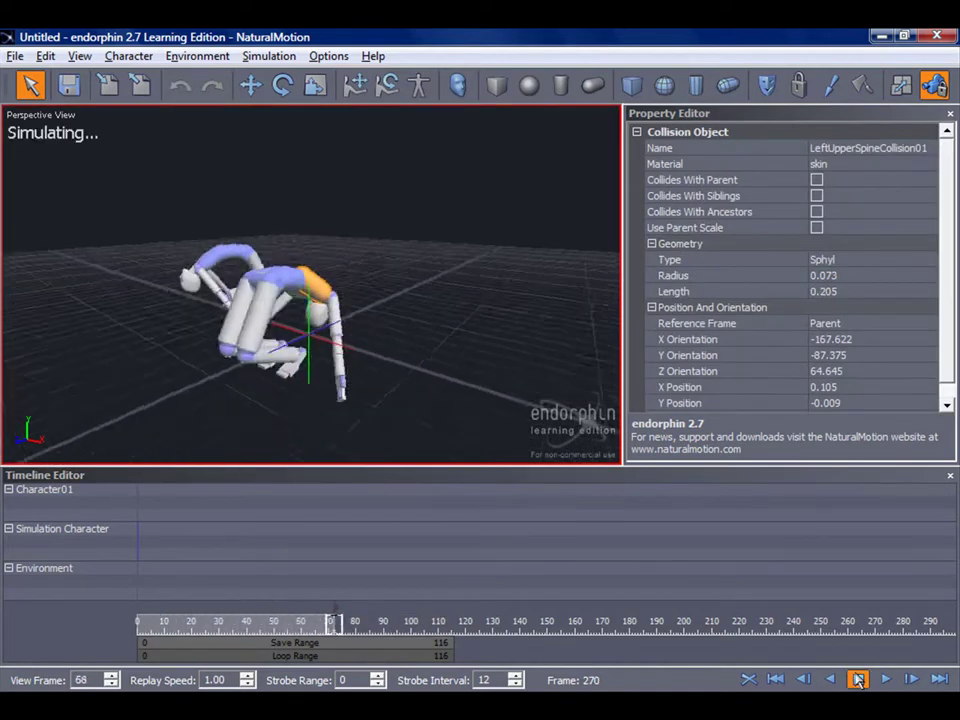
drag(343, 621, 118, 617)
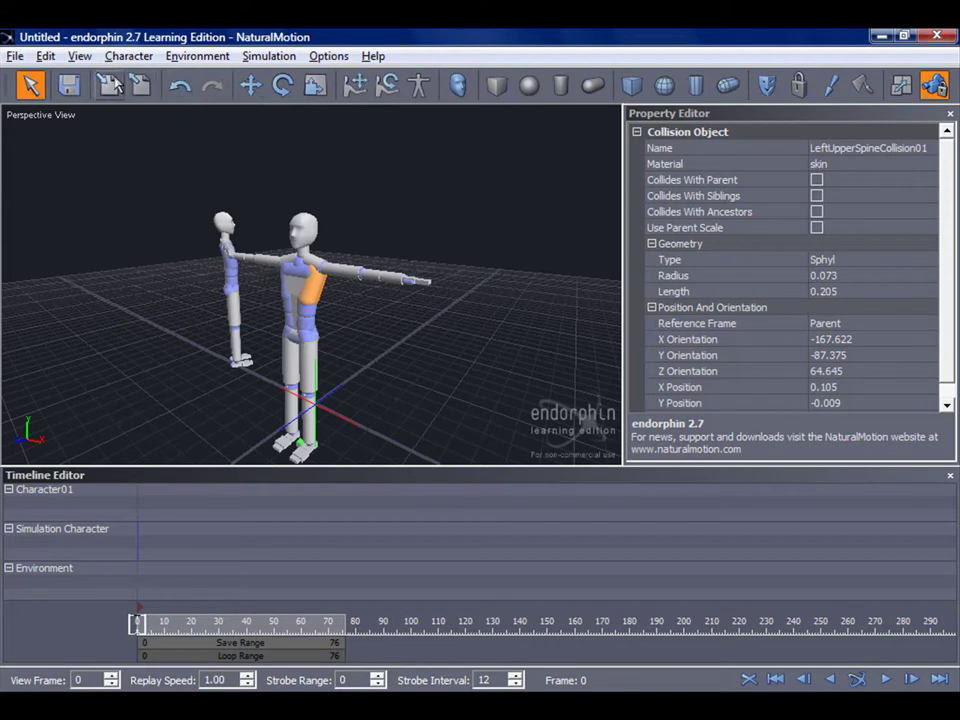
Try to export the Simulation Character's motion and close the upgrade notice
click(140, 84)
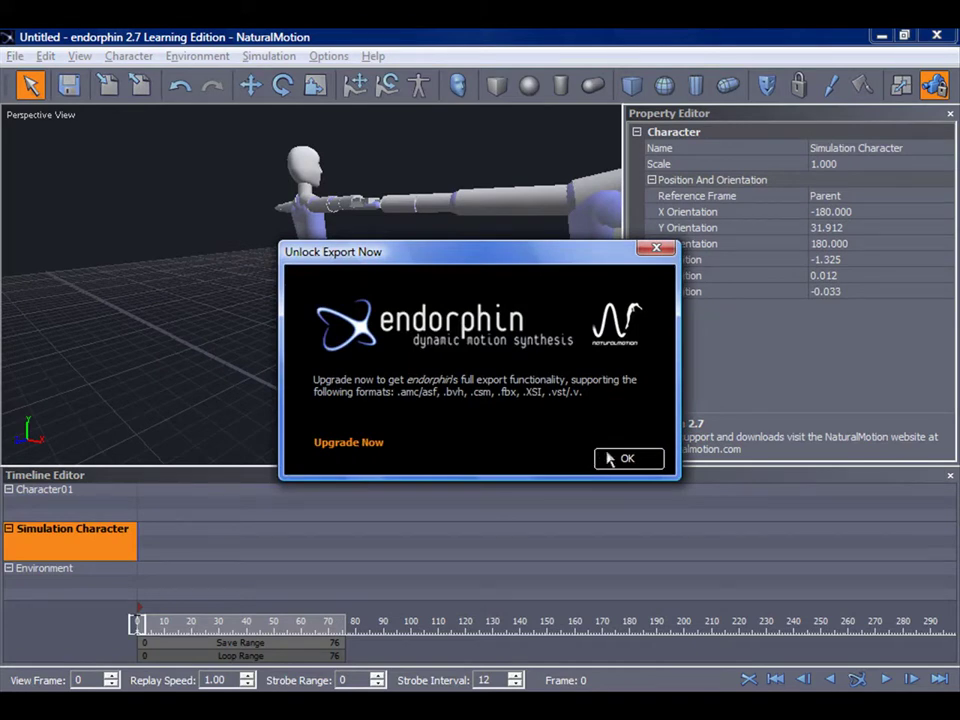
click(609, 457)
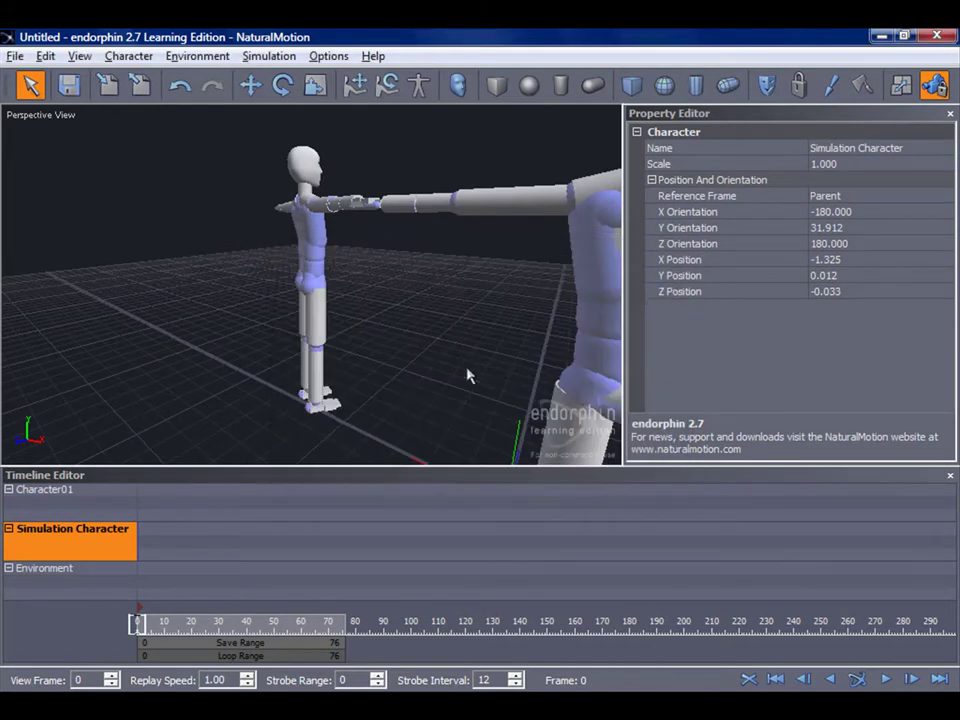
middle_drag(686, 319, 517, 390)
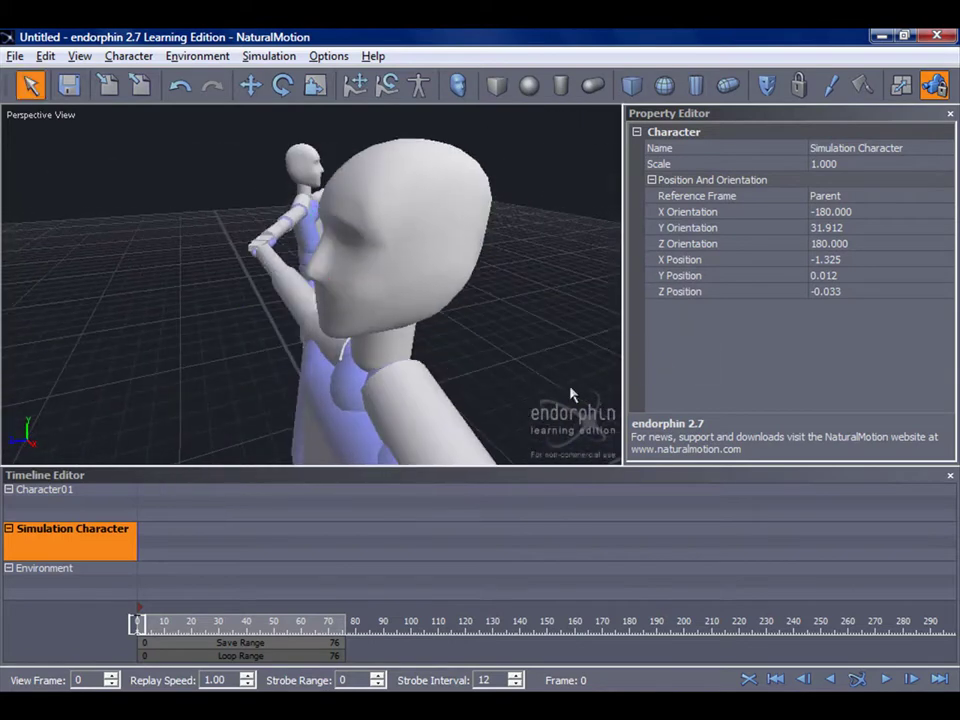
middle_drag(420, 360, 420, 321)
middle_drag(275, 255, 293, 217)
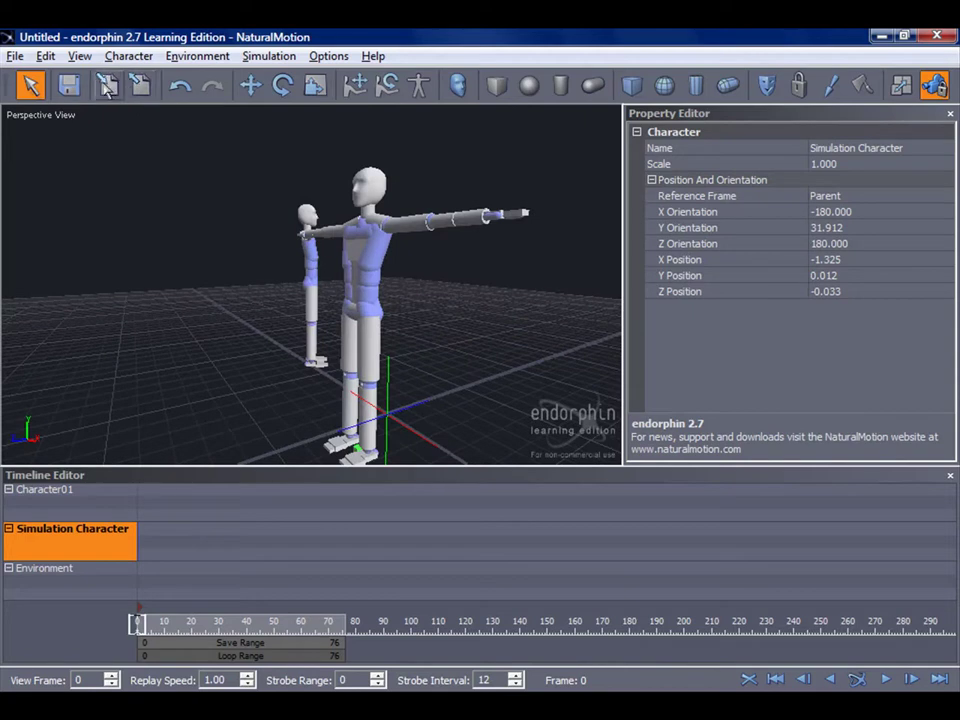
click(46, 56)
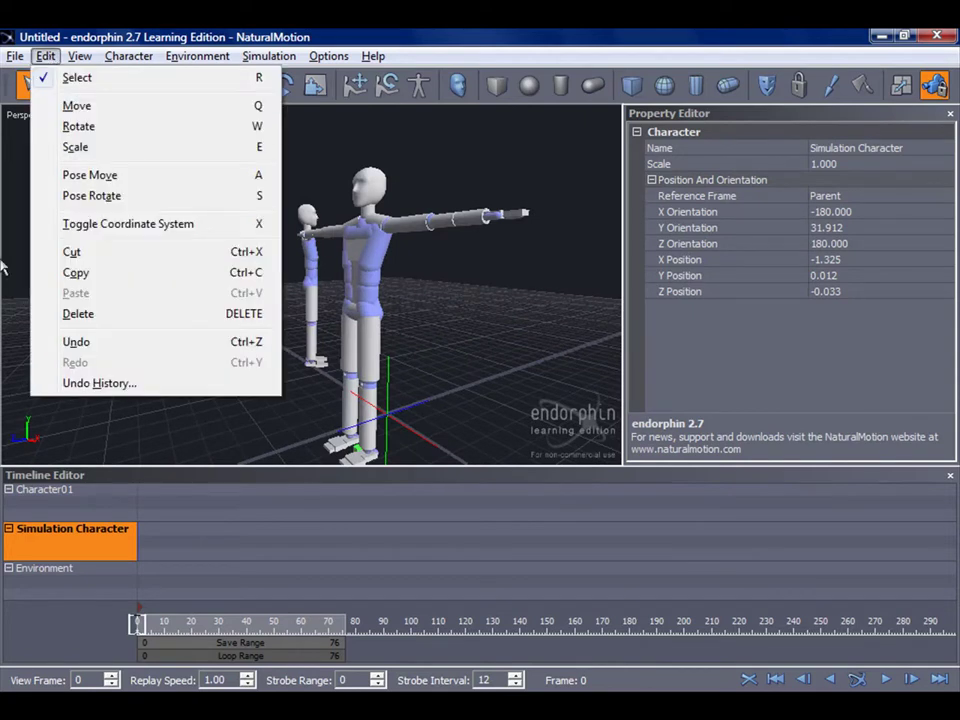
click(24, 208)
Delete the Simulation Character from the scene, keeping only Character01
middle_drag(202, 153, 194, 508)
click(72, 484)
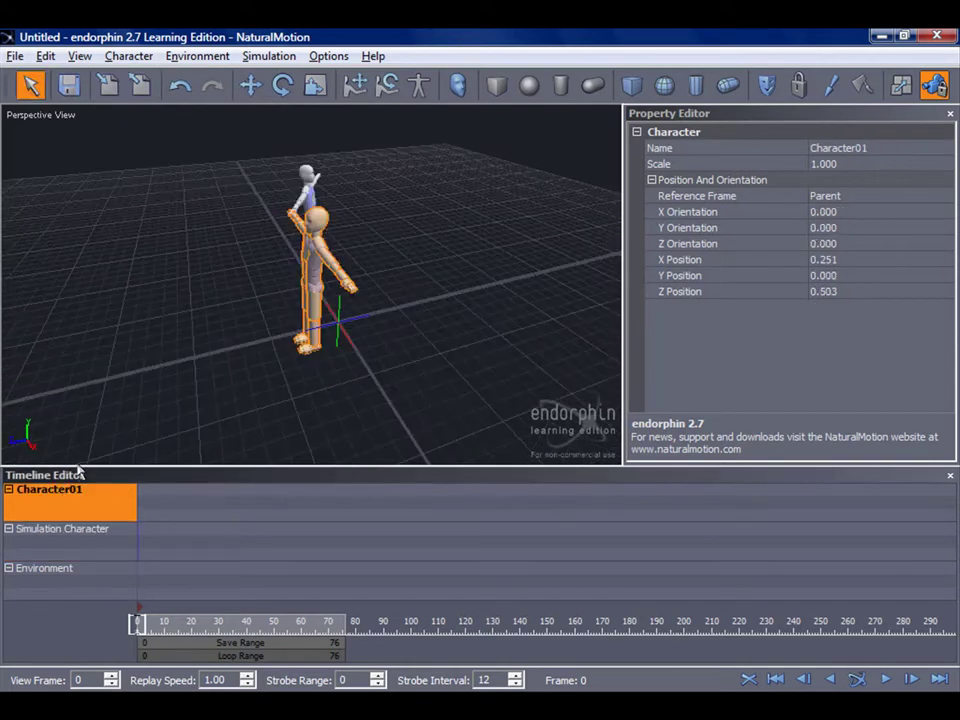
click(39, 534)
key(Delete)
middle_drag(341, 260, 343, 234)
Create an active pose event on the Character01 track and shift it to start at frame 0
click(197, 56)
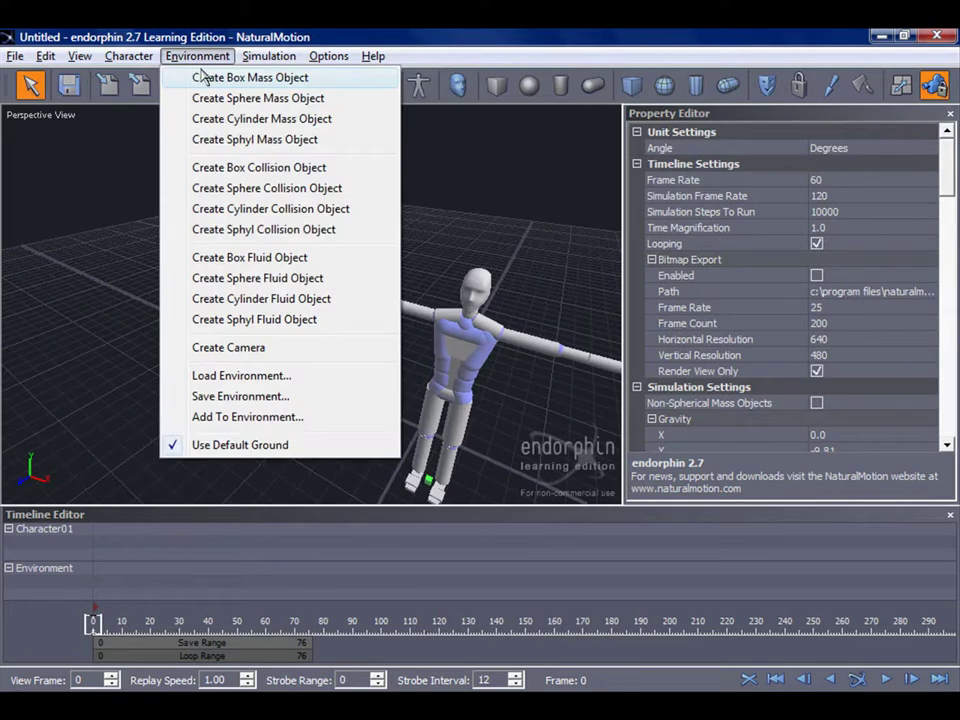
click(46, 553)
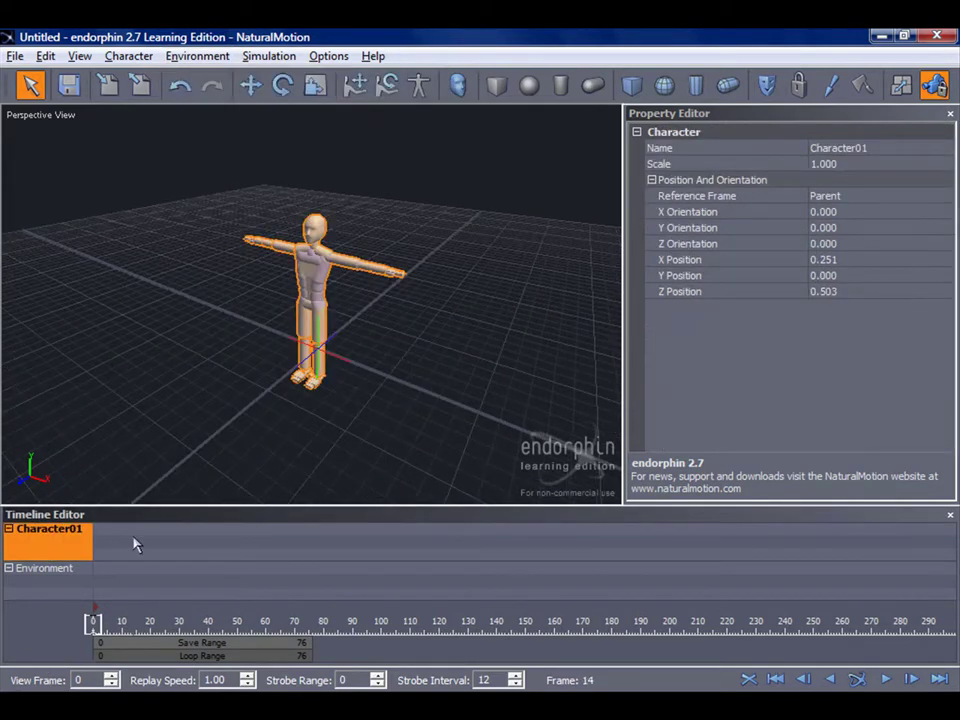
middle_drag(260, 355, 310, 362)
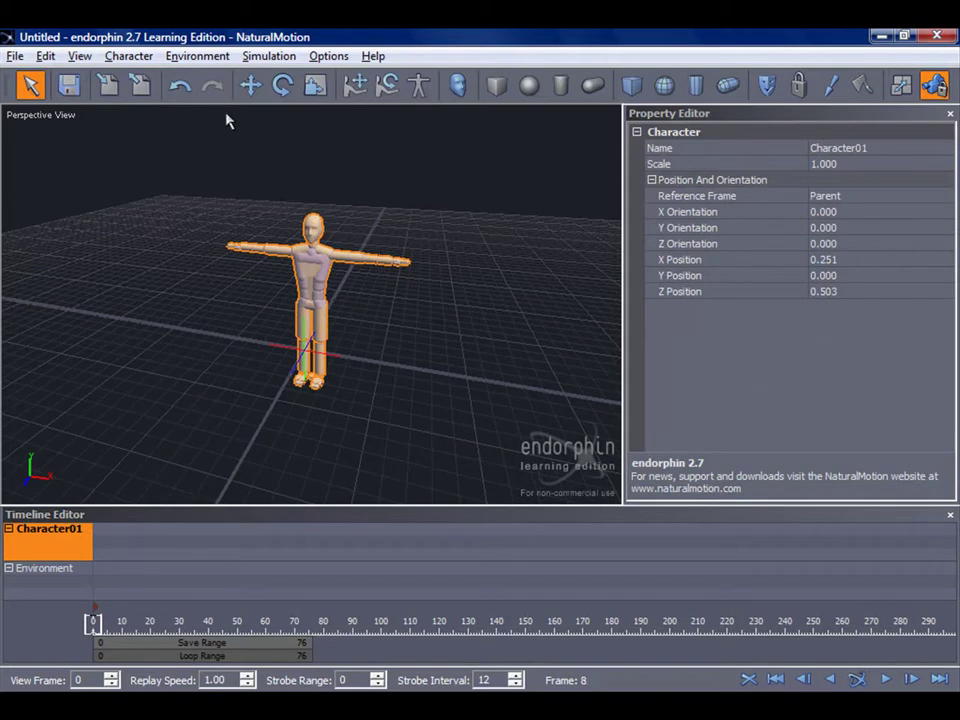
right_click(112, 541)
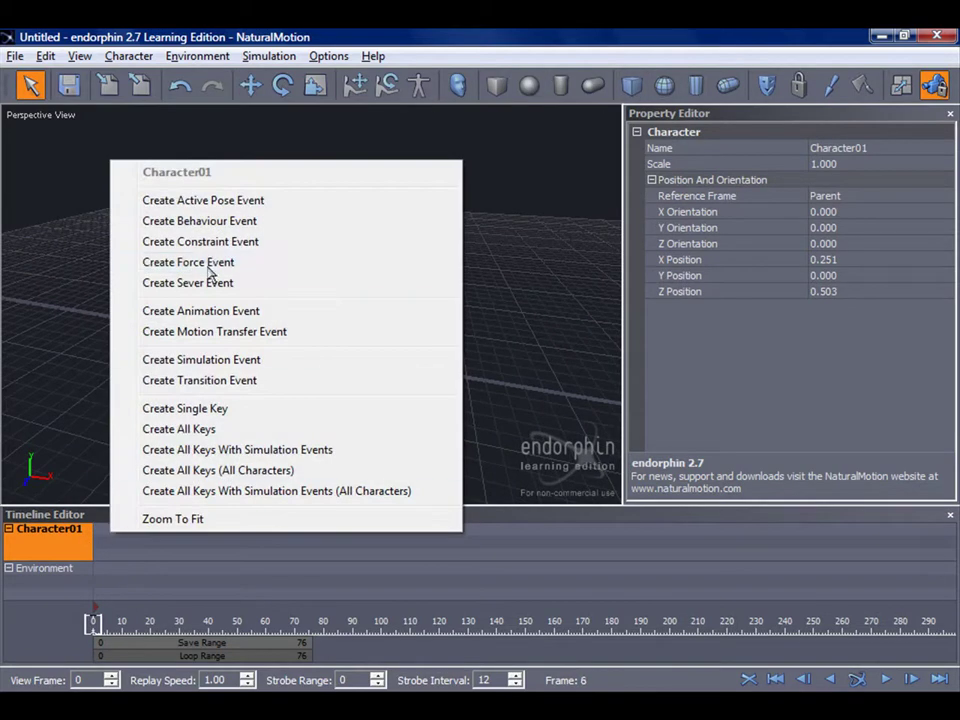
click(218, 202)
drag(175, 531, 113, 531)
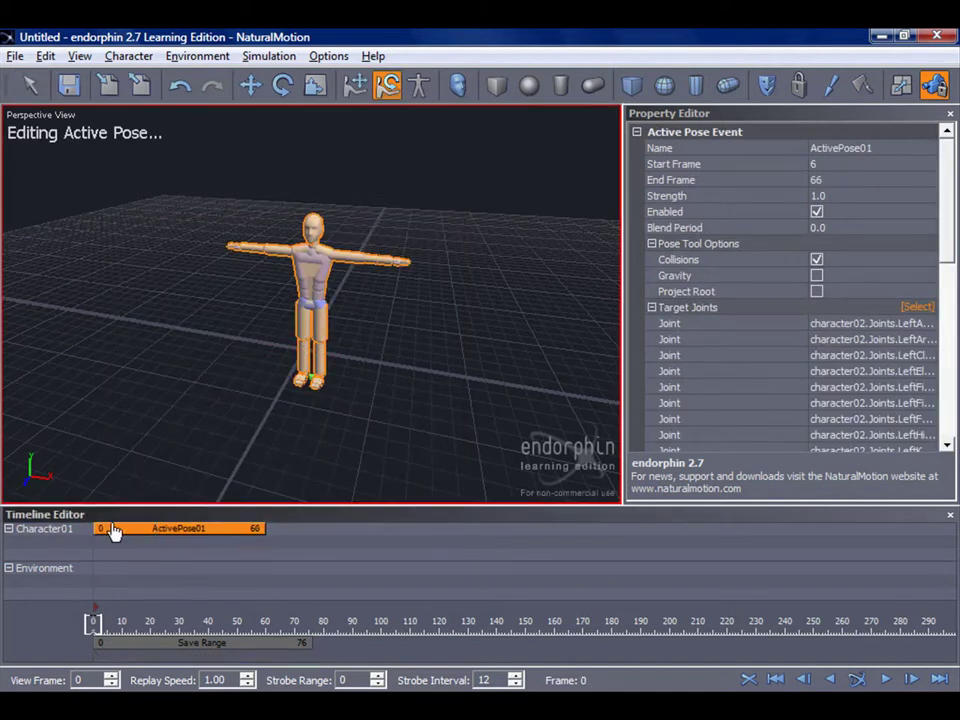
Start adding a character and set the custom character folder to endorphins\new\items
middle_drag(279, 344, 265, 310)
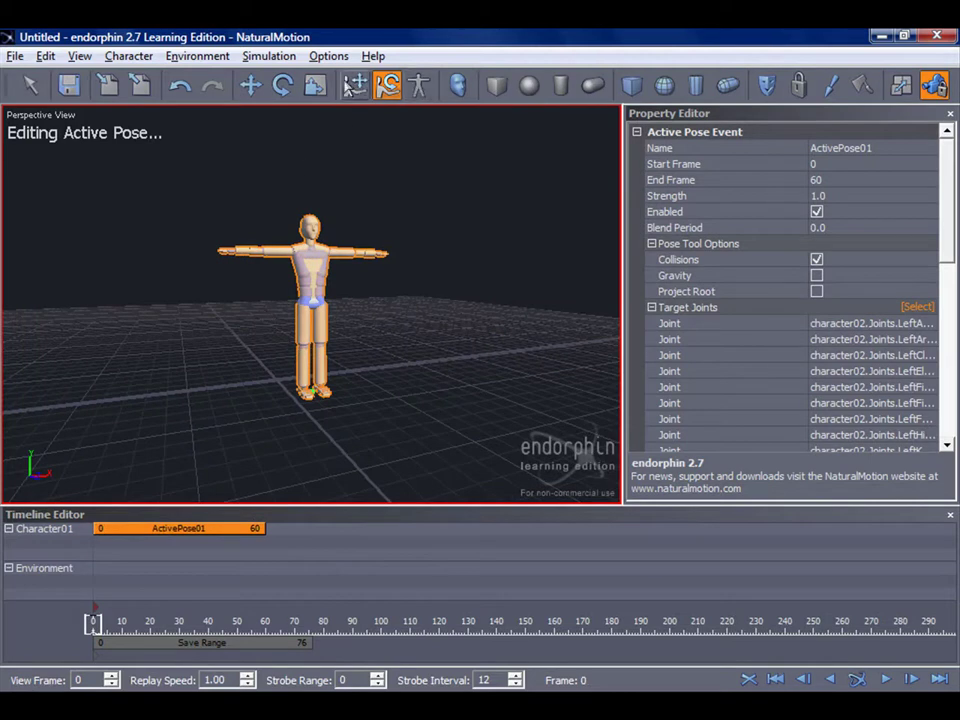
middle_drag(345, 148, 160, 198)
scroll(229, 186, up, 4)
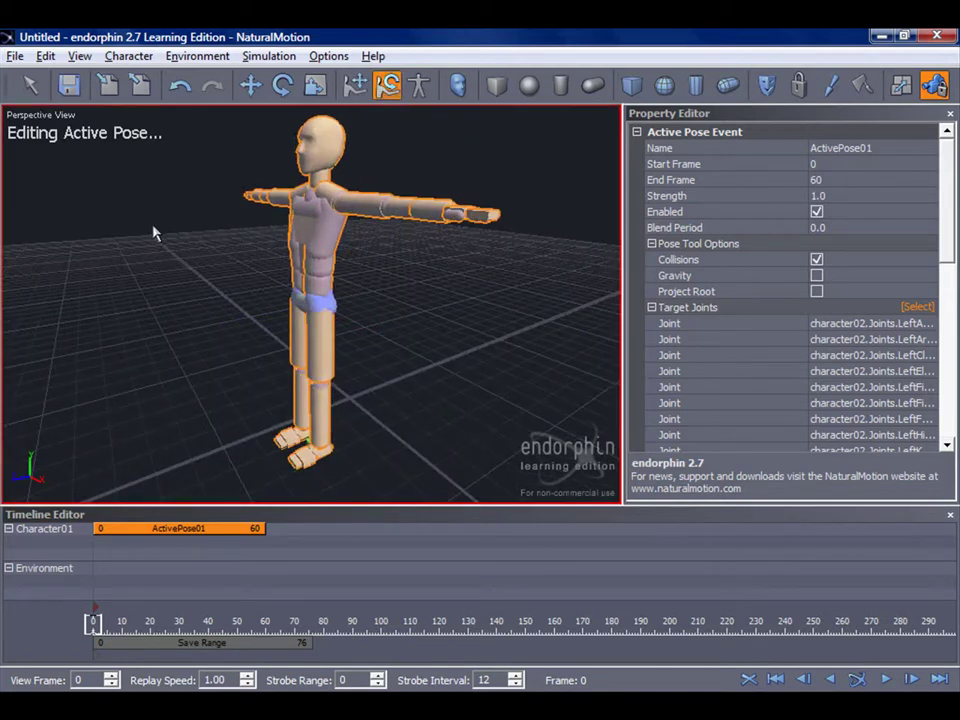
click(268, 56)
mouse_move(199, 58)
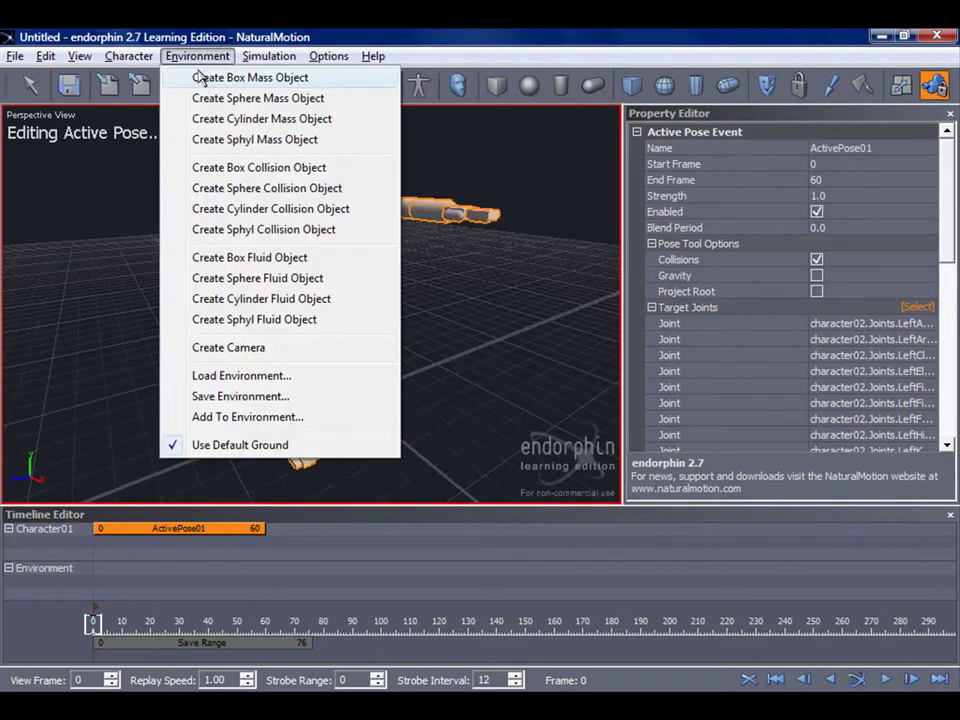
mouse_move(130, 56)
click(150, 76)
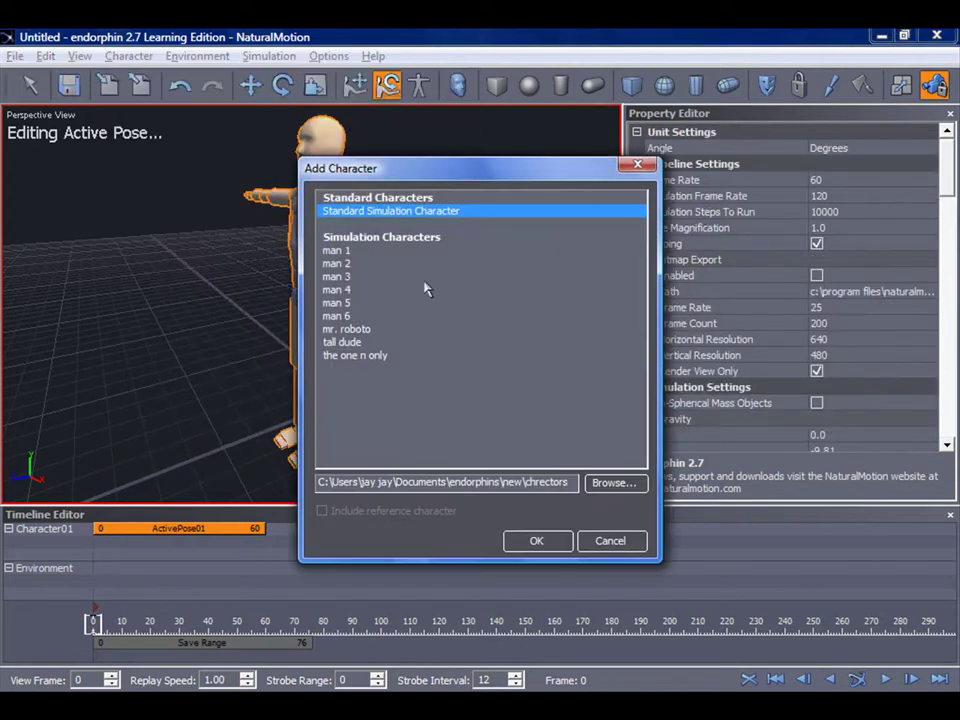
click(617, 482)
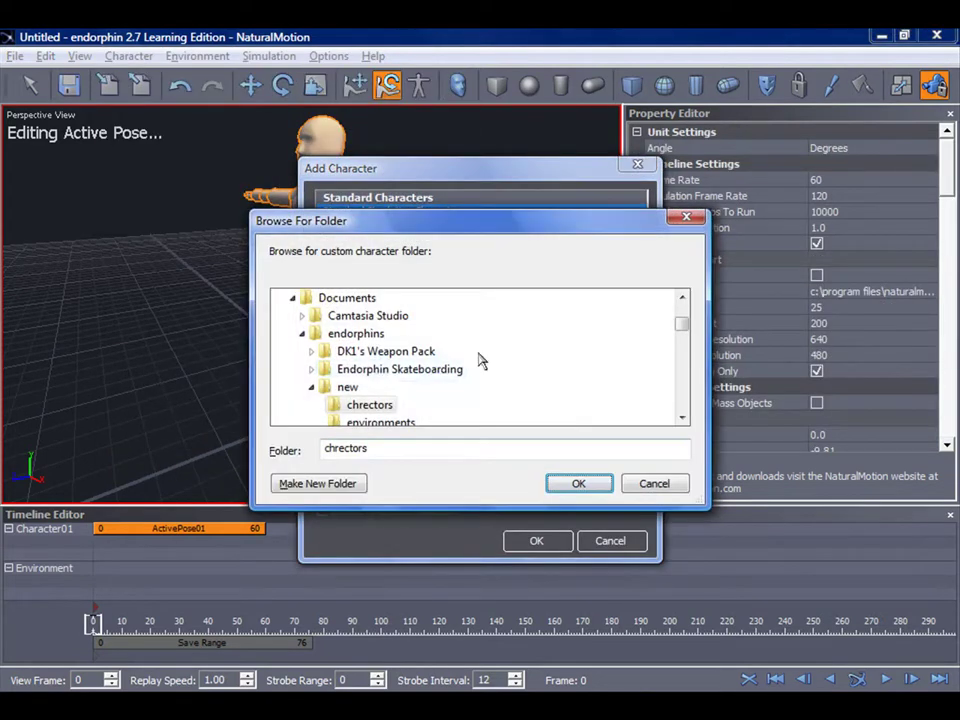
double_click(532, 373)
scroll(424, 358, down, 2)
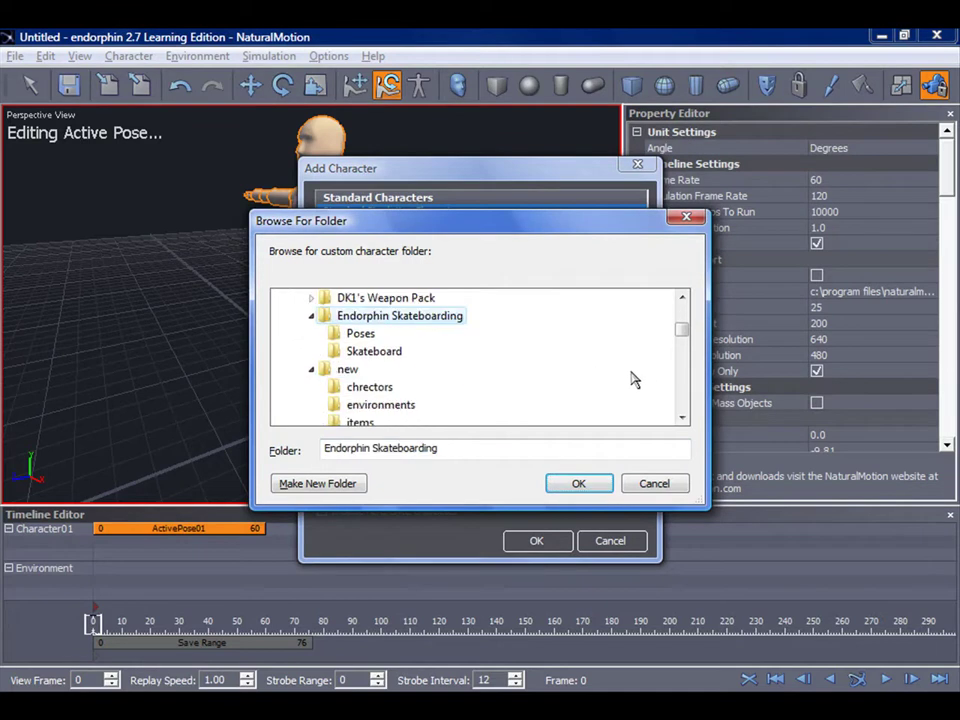
click(360, 370)
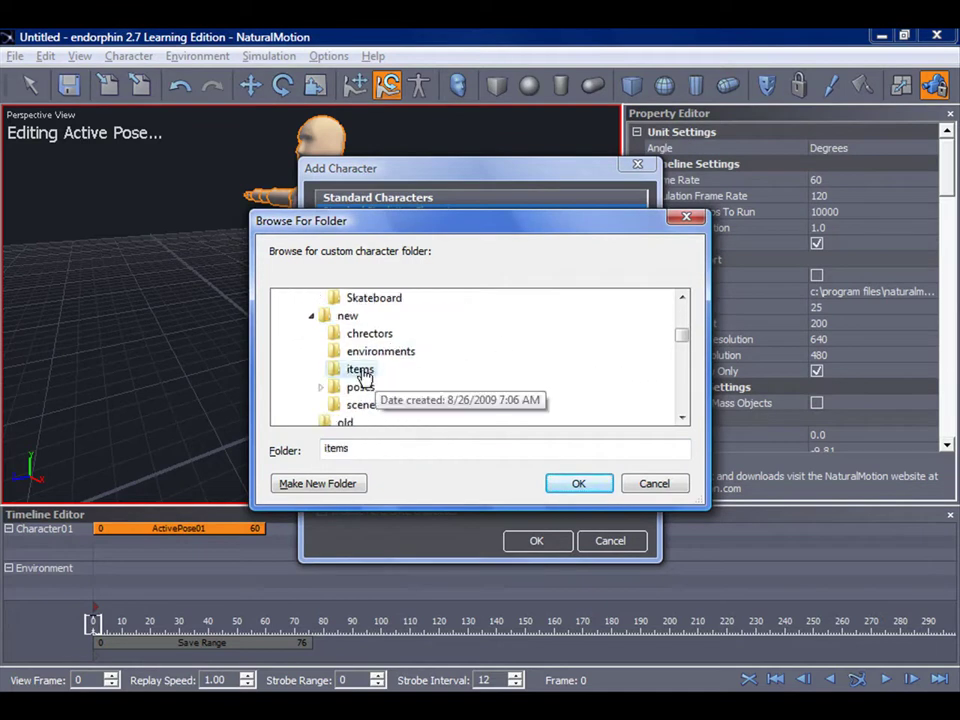
click(578, 483)
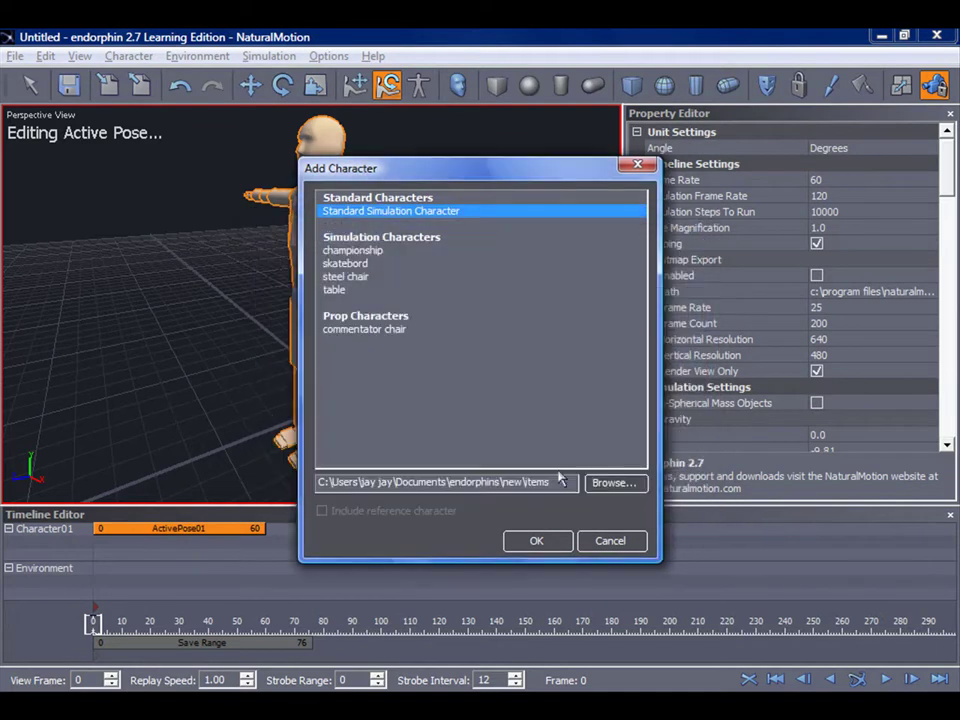
Add the commentator chair prop character and rotate it to about -87 degrees around the Y axis
click(366, 329)
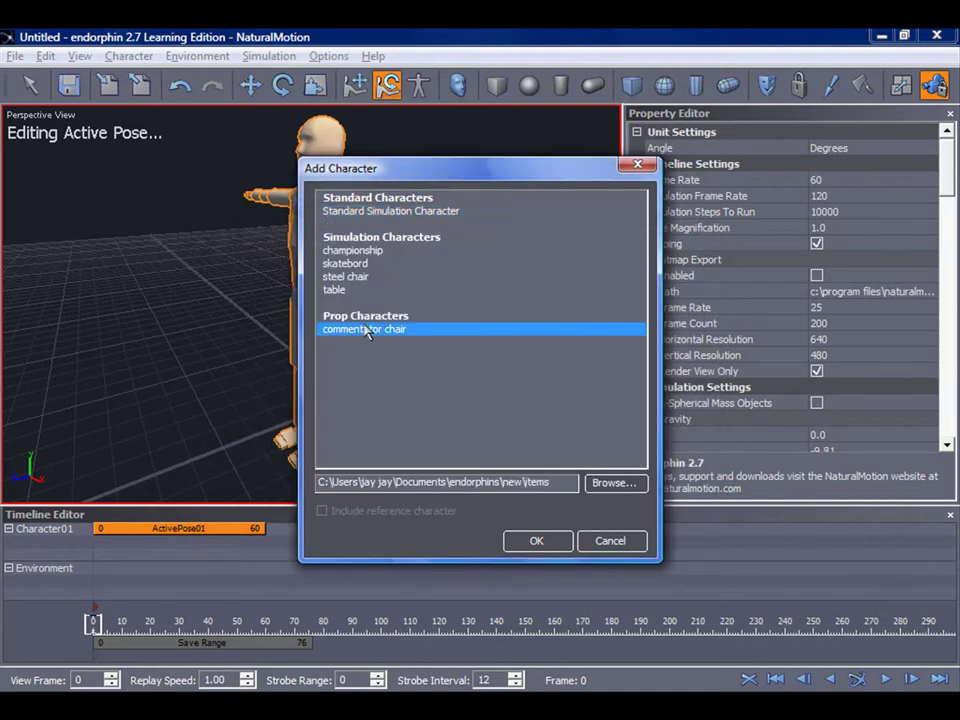
click(536, 540)
click(311, 285)
click(284, 86)
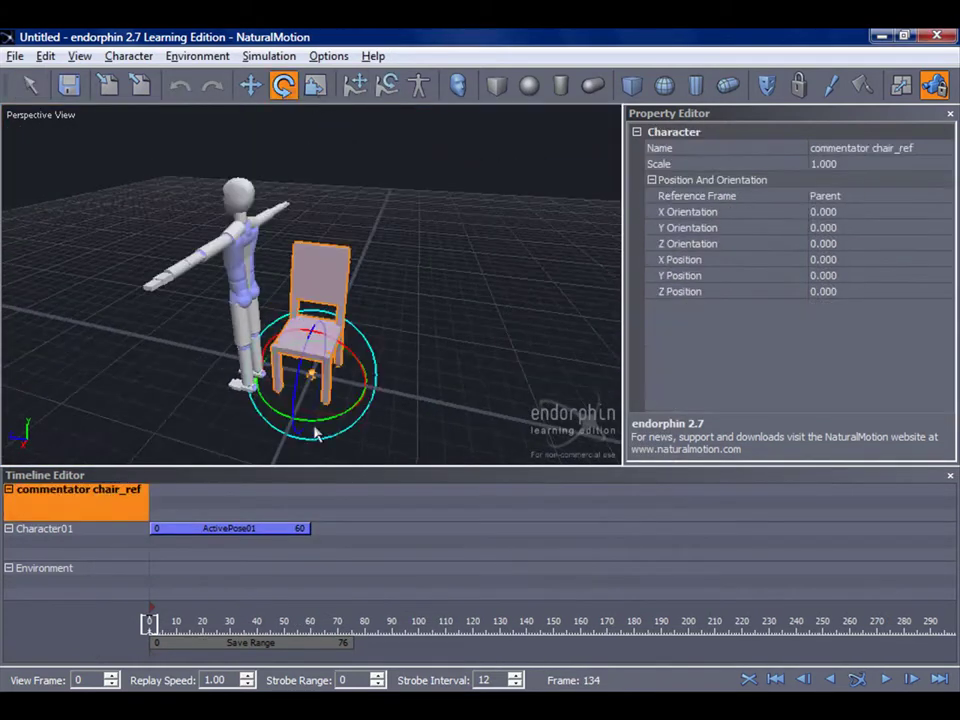
drag(316, 432, 110, 402)
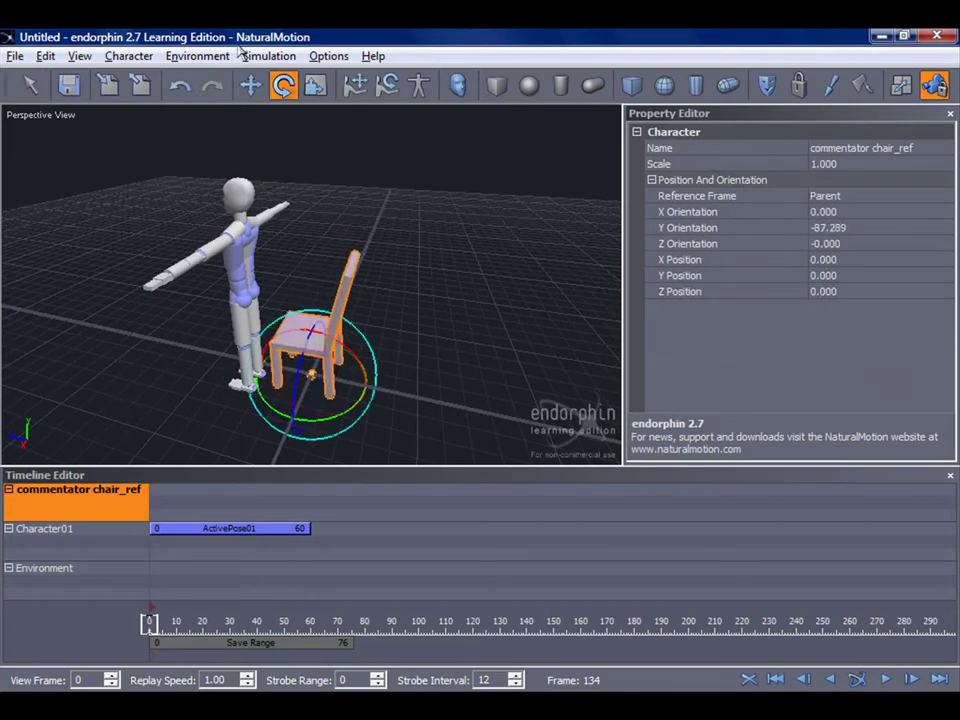
Move the chair behind Character01 to about X 0.219 and Z -0.083, and nudge Character01 slightly toward it
click(251, 86)
middle_drag(349, 262, 379, 267)
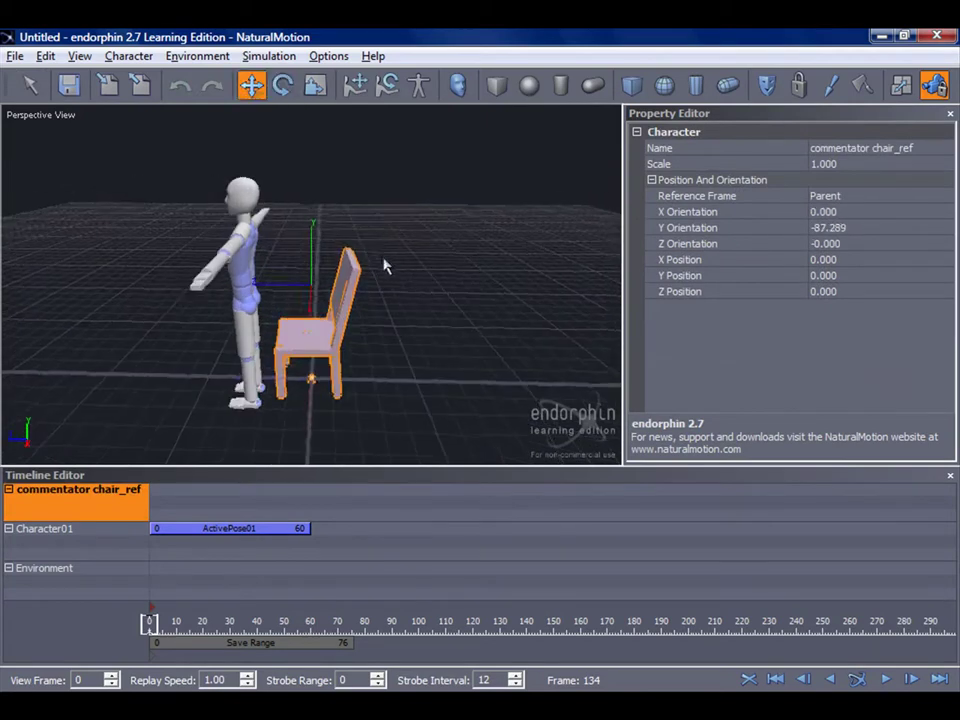
drag(294, 401, 246, 383)
drag(311, 439, 286, 443)
middle_drag(258, 390, 448, 388)
drag(376, 400, 372, 398)
middle_drag(242, 390, 506, 377)
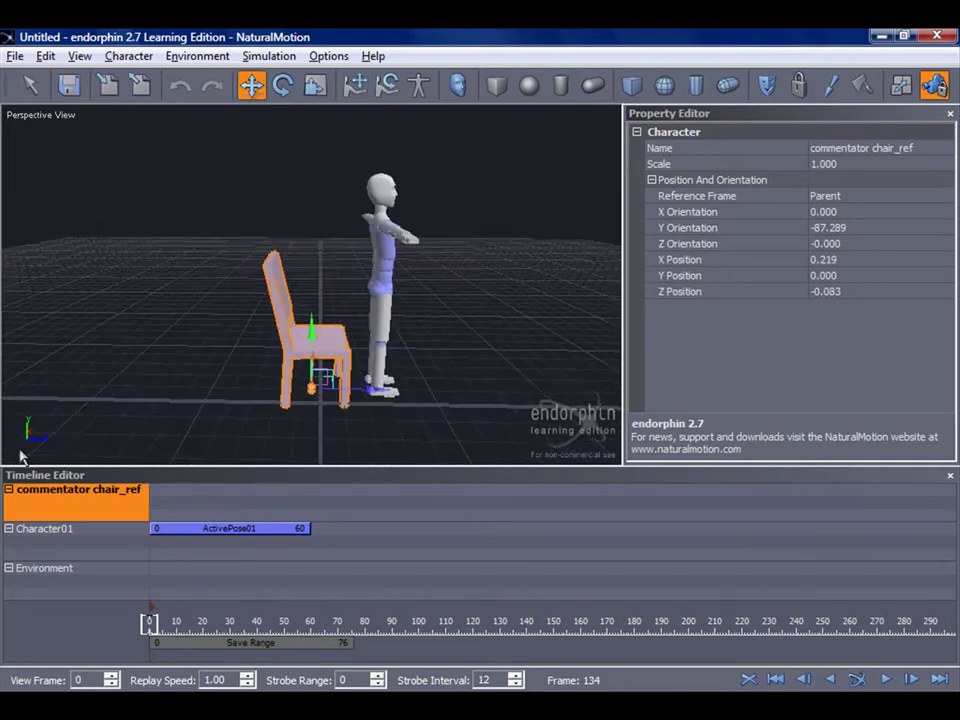
click(64, 542)
mouse_move(367, 392)
mouse_down()
mouse_move(377, 392)
mouse_move(364, 392)
mouse_up()
Open the ActivePose01 event for editing and select Character01's pelvis and lower leg for rotation with the pose tool
double_click(229, 527)
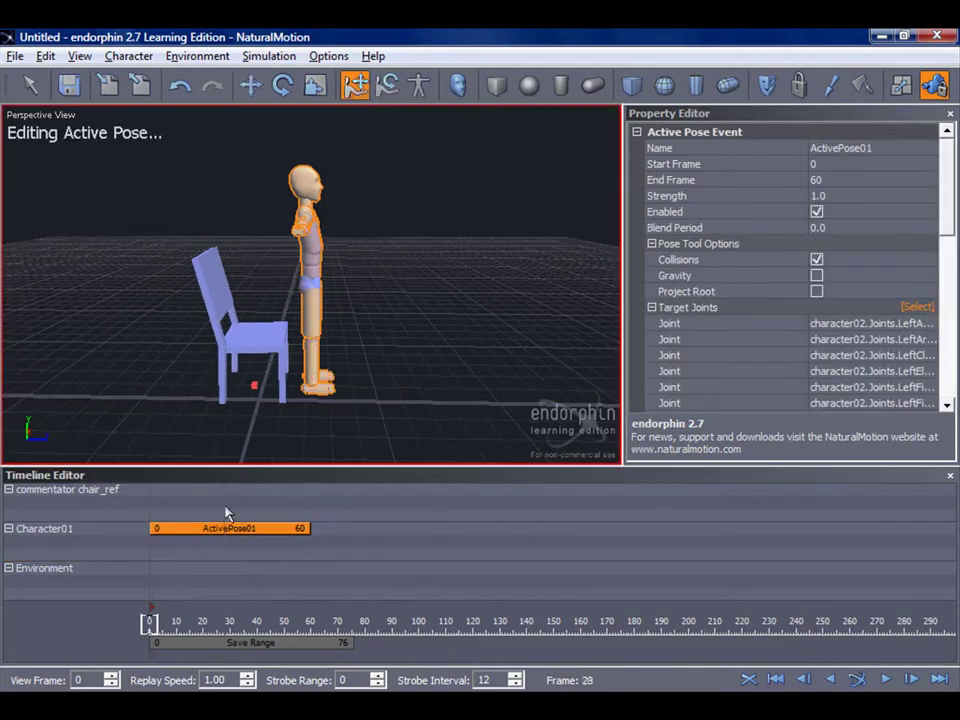
click(296, 287)
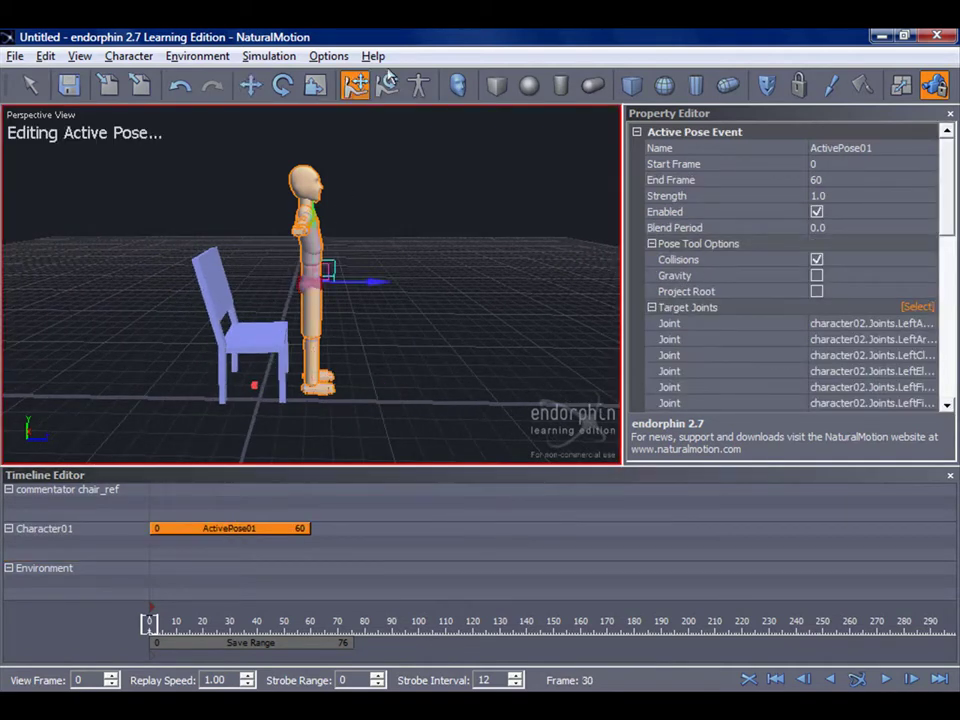
alt+drag(321, 303, 148, 295)
alt+right_drag(148, 295, 226, 282)
alt+drag(285, 274, 355, 291)
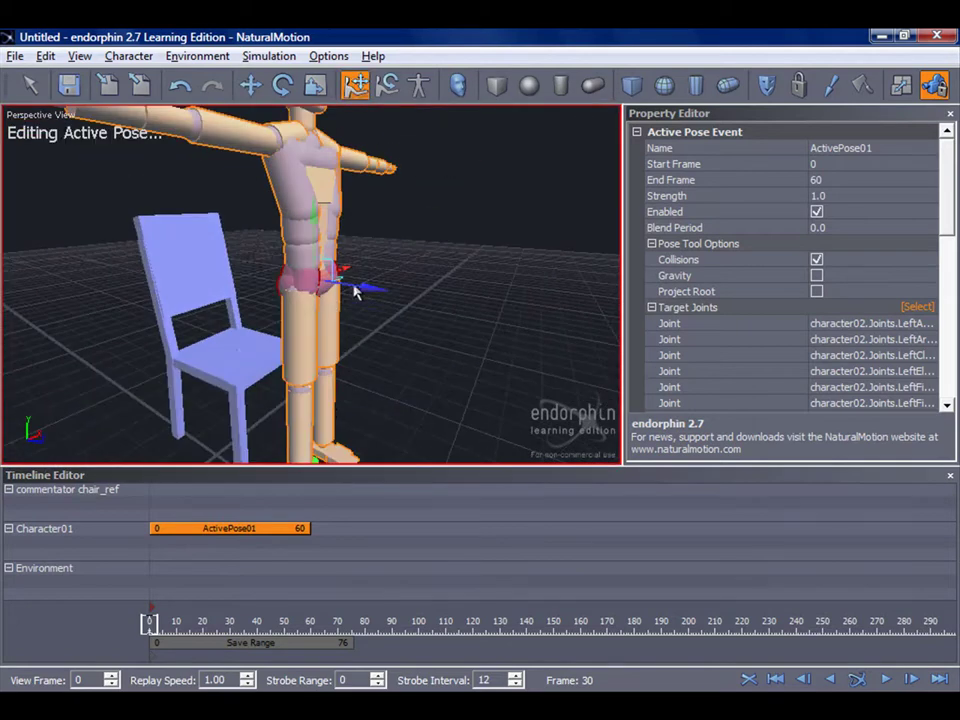
ctrl+click(294, 431)
click(387, 86)
Rotate Character01's body parts so the hips and knees bend into a seated pose over the chair
alt+drag(262, 290, 308, 331)
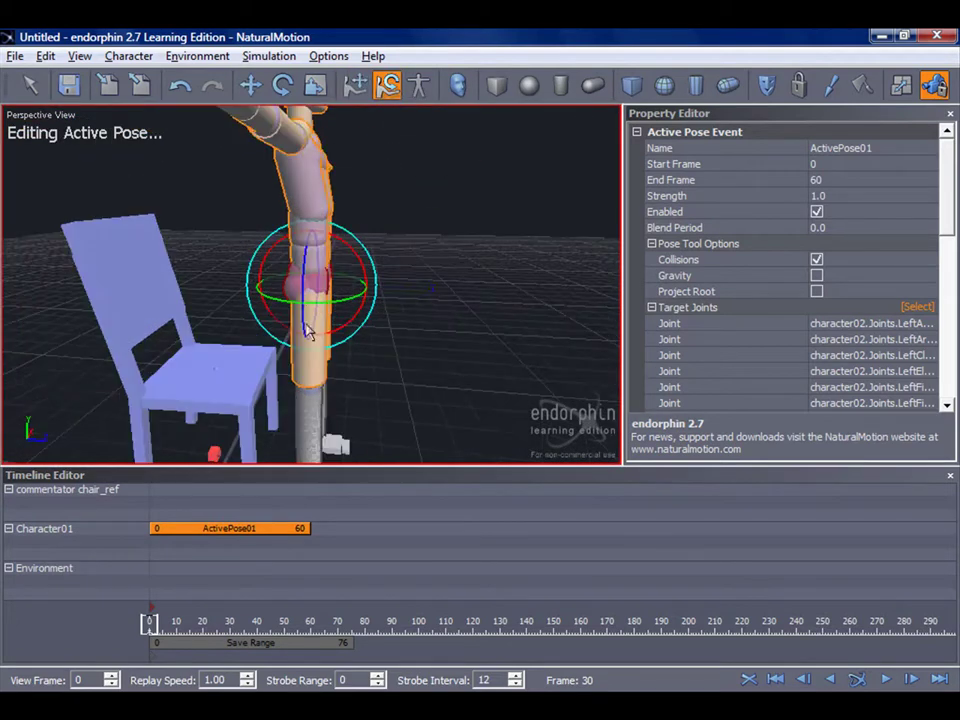
drag(286, 238, 340, 246)
click(246, 227)
middle_drag(340, 248, 369, 287)
middle_drag(290, 349, 378, 350)
Move Character01's chest back toward the chair's backrest and shift the pelvis back on the seat
click(355, 86)
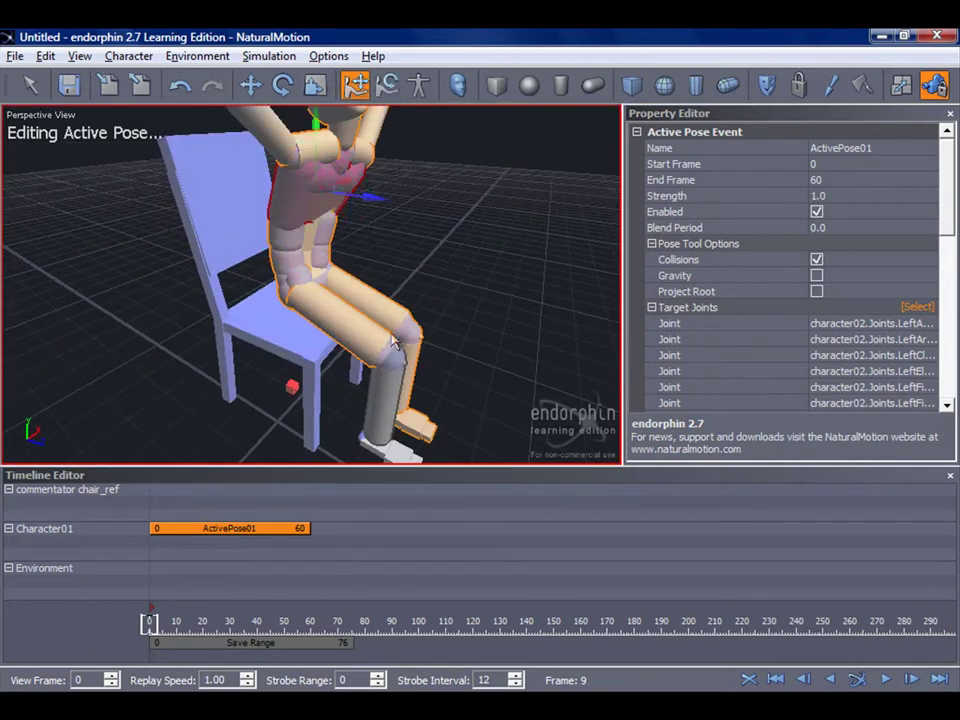
middle_drag(378, 407, 336, 197)
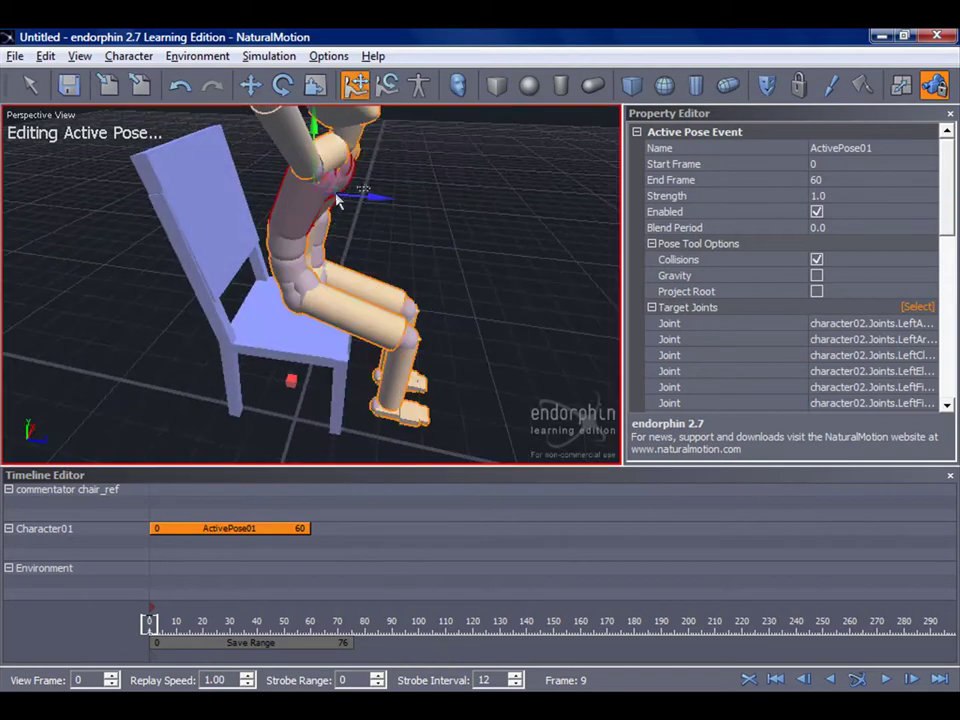
drag(368, 201, 211, 186)
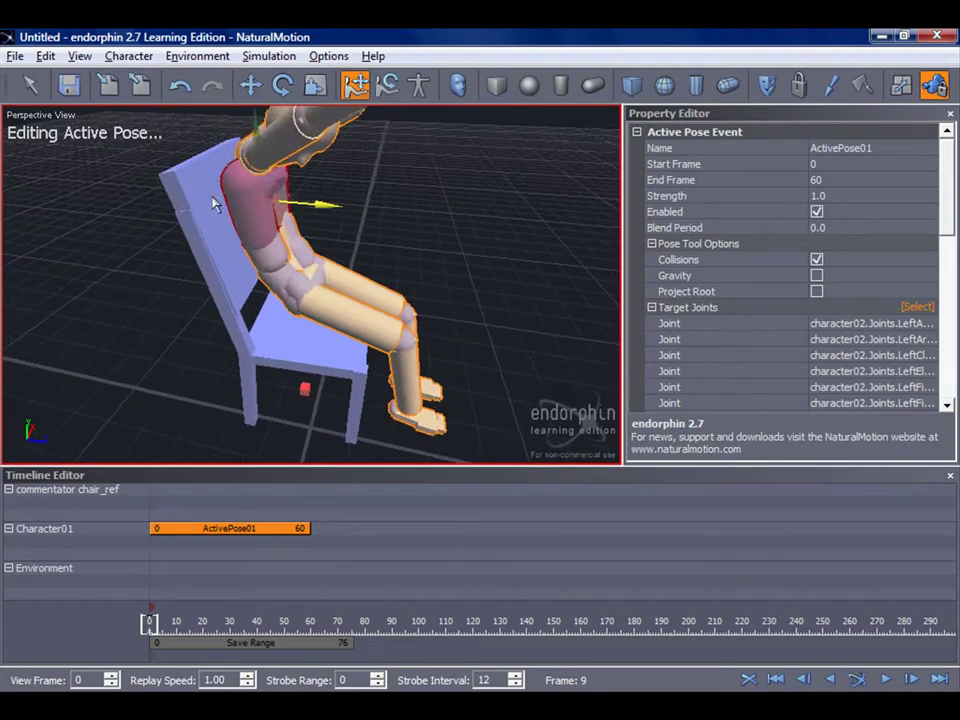
click(311, 290)
drag(352, 292, 316, 296)
middle_drag(221, 285, 5, 146)
scroll(223, 114, down, 3)
middle_drag(259, 150, 72, 221)
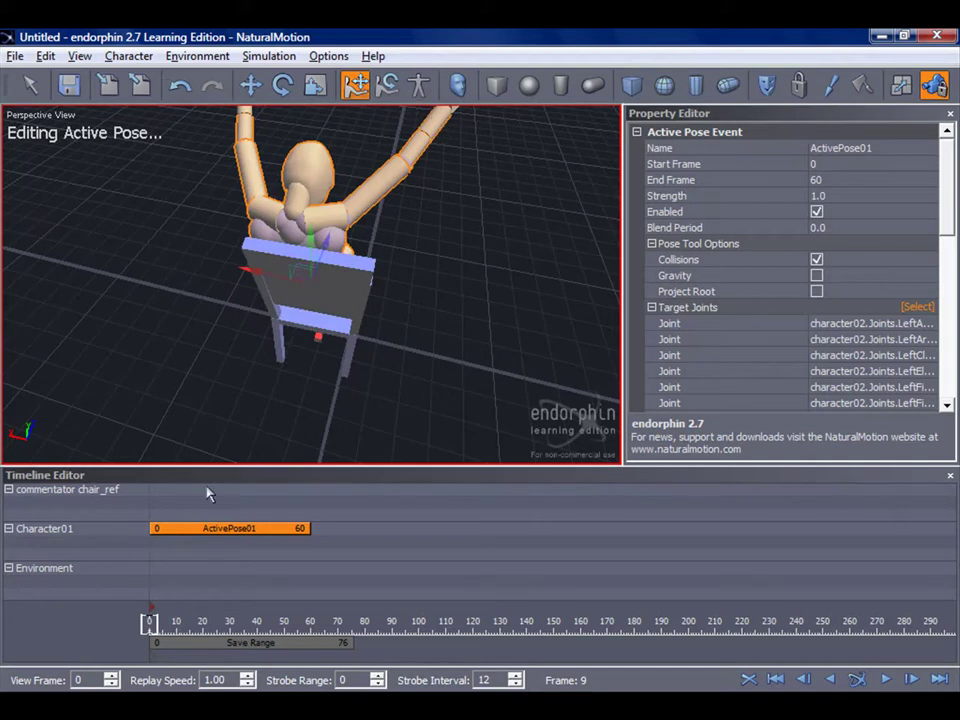
Delete the ActivePose01 event and remove the commentator chair from the scene
key(Delete)
middle_drag(272, 328, 170, 330)
click(103, 499)
middle_drag(345, 380, 358, 352)
key(Delete)
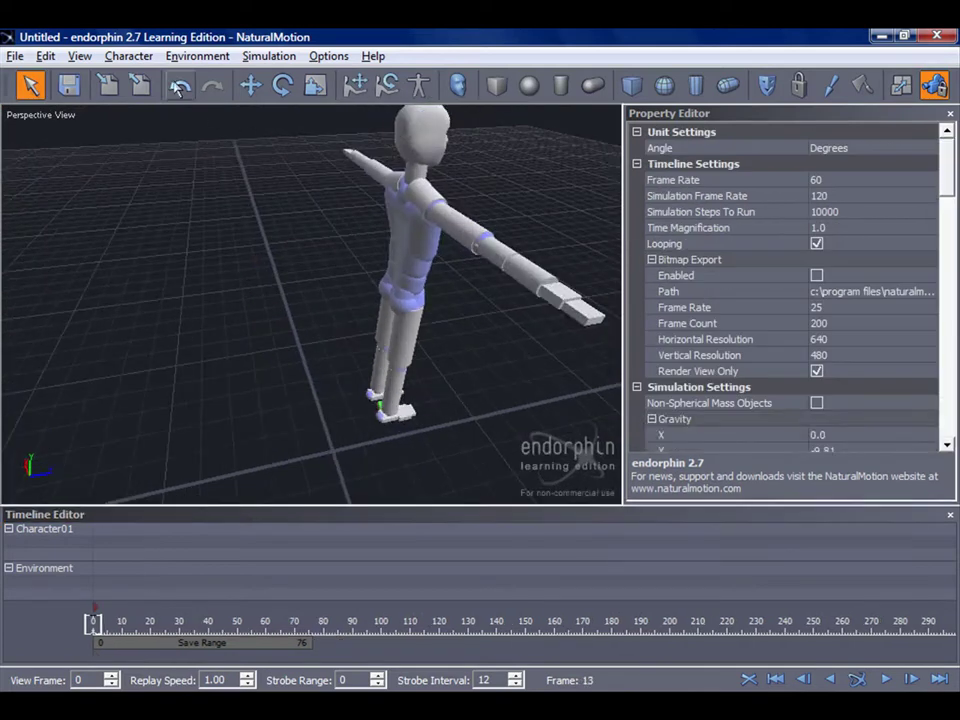
click(190, 56)
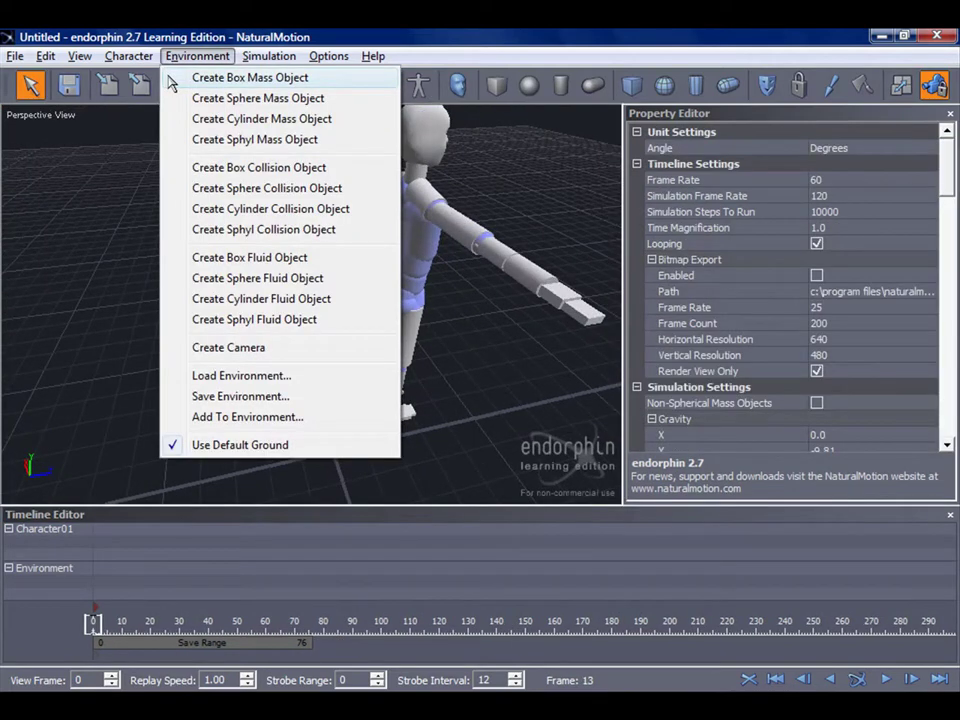
mouse_move(148, 58)
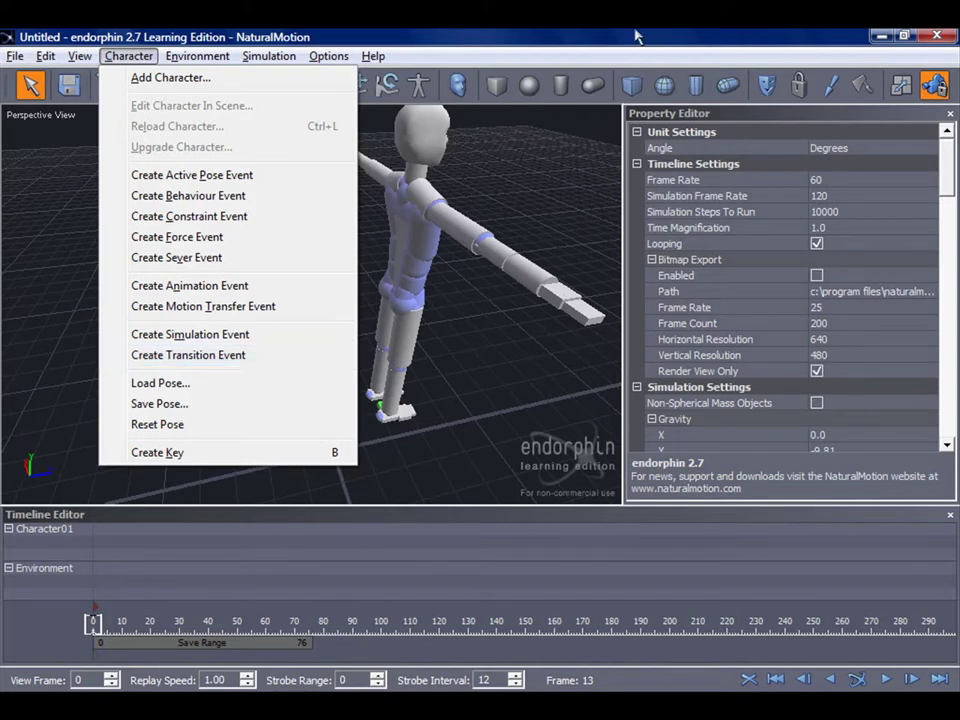
click(518, 36)
alt+drag(318, 208, 555, 265)
scroll(350, 250, down, 3)
double_click(360, 234)
scroll(309, 375, down, 4)
alt+drag(310, 375, 301, 313)
right_click(305, 327)
click(372, 418)
right_click(307, 317)
click(242, 322)
Rotate Character01's left arm with the pose rotation tool so that it bends at the elbow
click(285, 87)
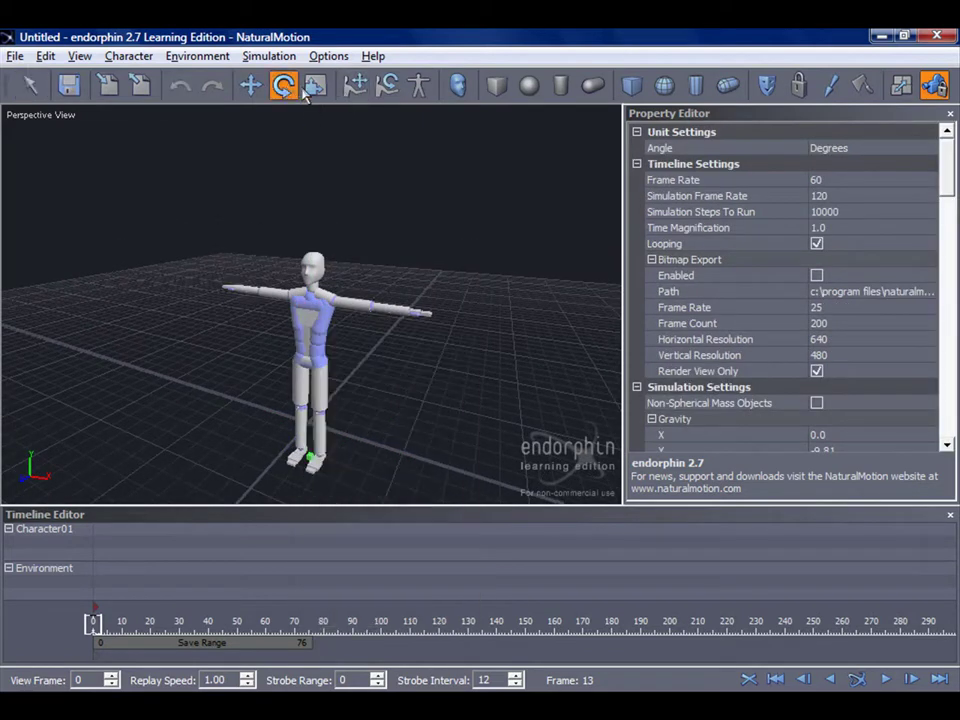
click(387, 85)
click(361, 315)
middle_drag(372, 303, 361, 325)
Open the Save Pose dialog at the poses folder and close it without saving
click(262, 58)
click(231, 76)
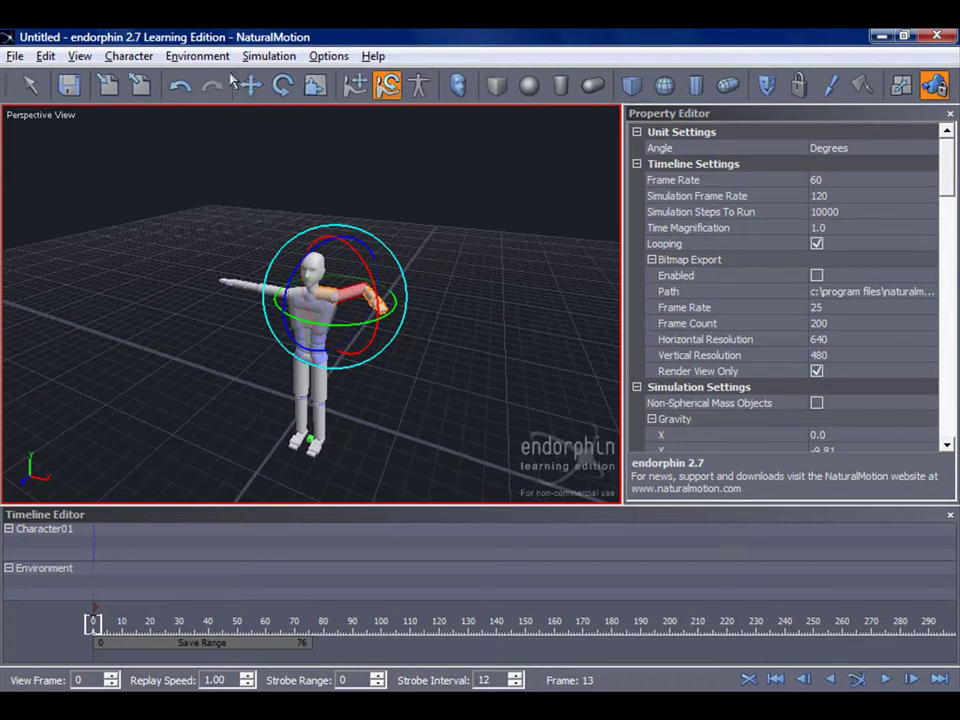
click(129, 56)
click(133, 402)
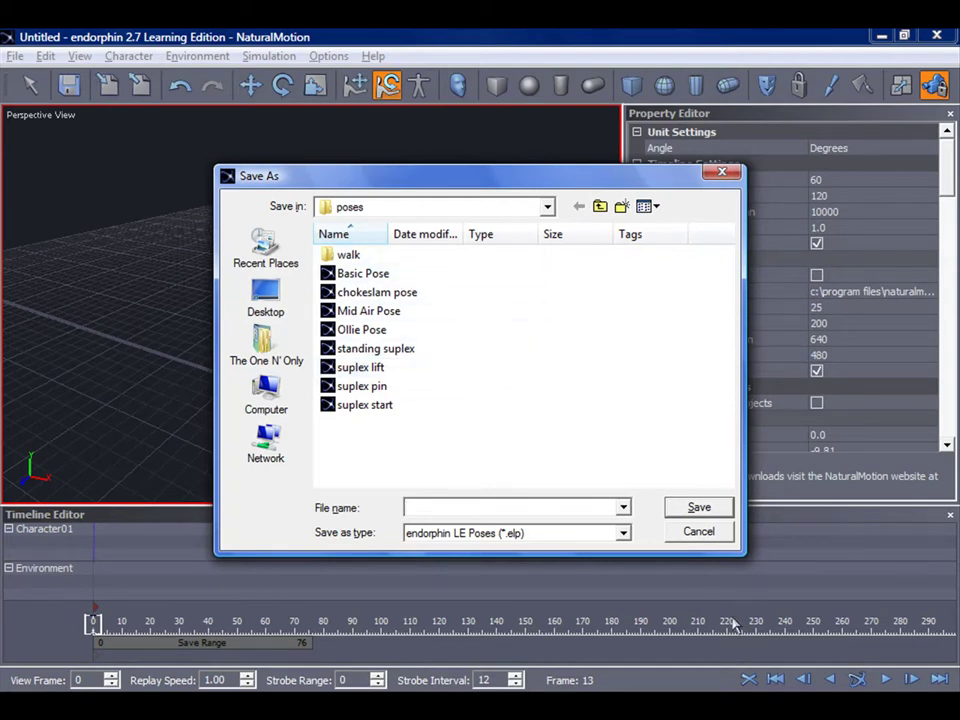
click(699, 531)
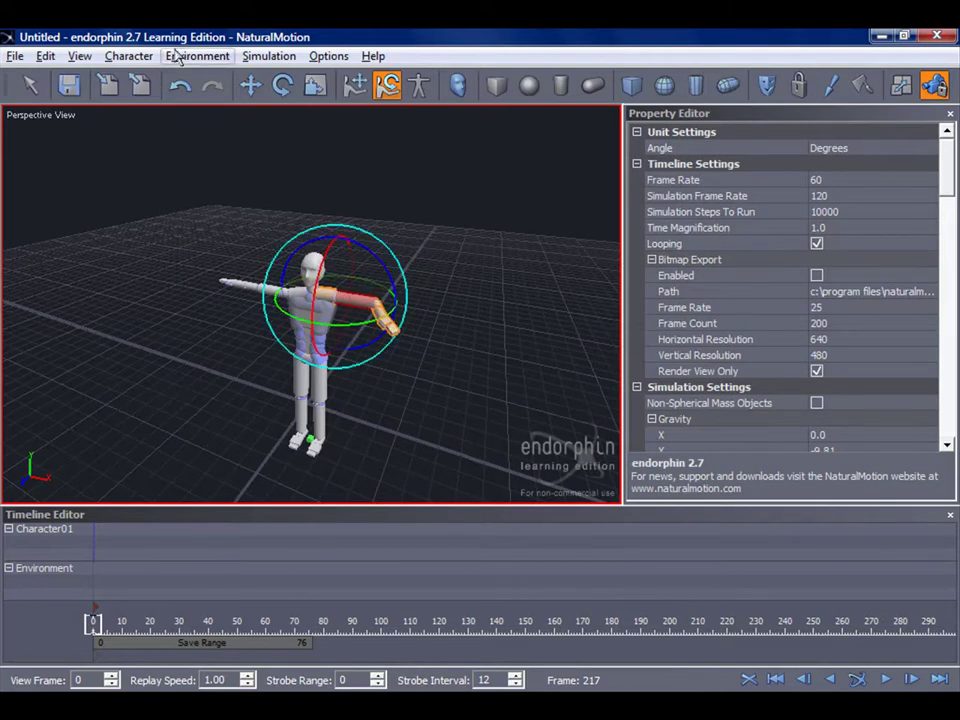
Reset Character01's pose and close the Property Editor
click(129, 56)
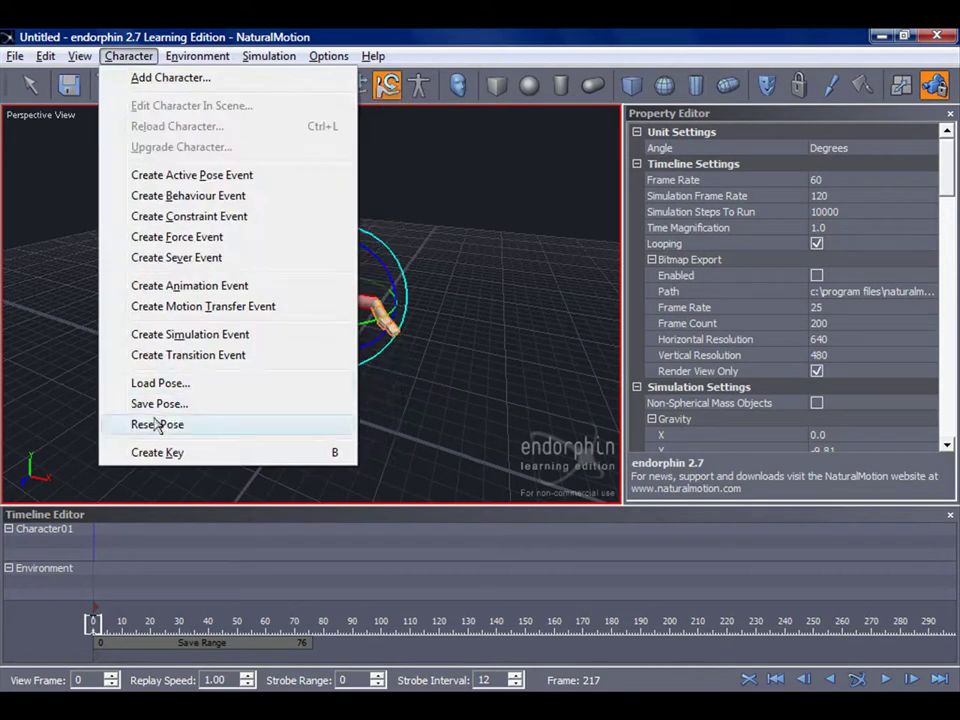
click(155, 425)
middle_drag(190, 367, 222, 318)
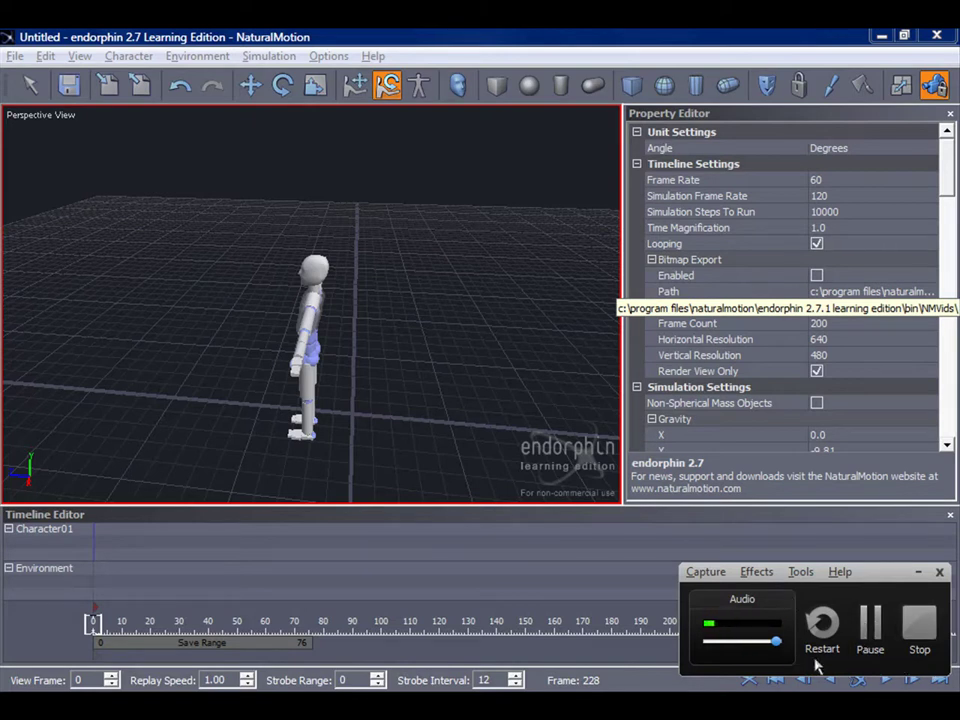
click(950, 114)
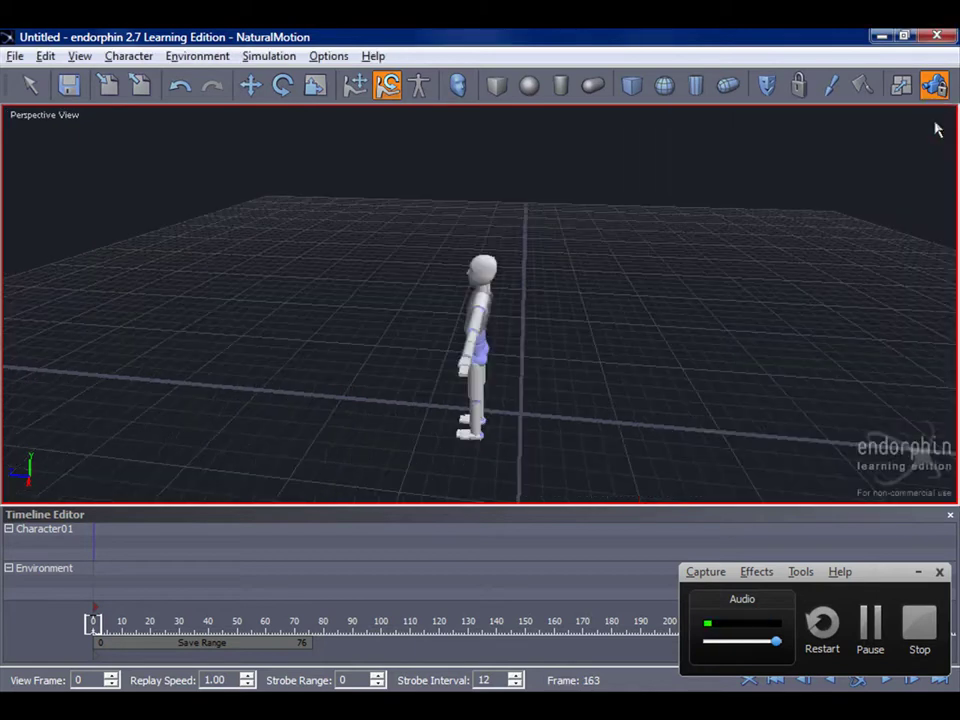